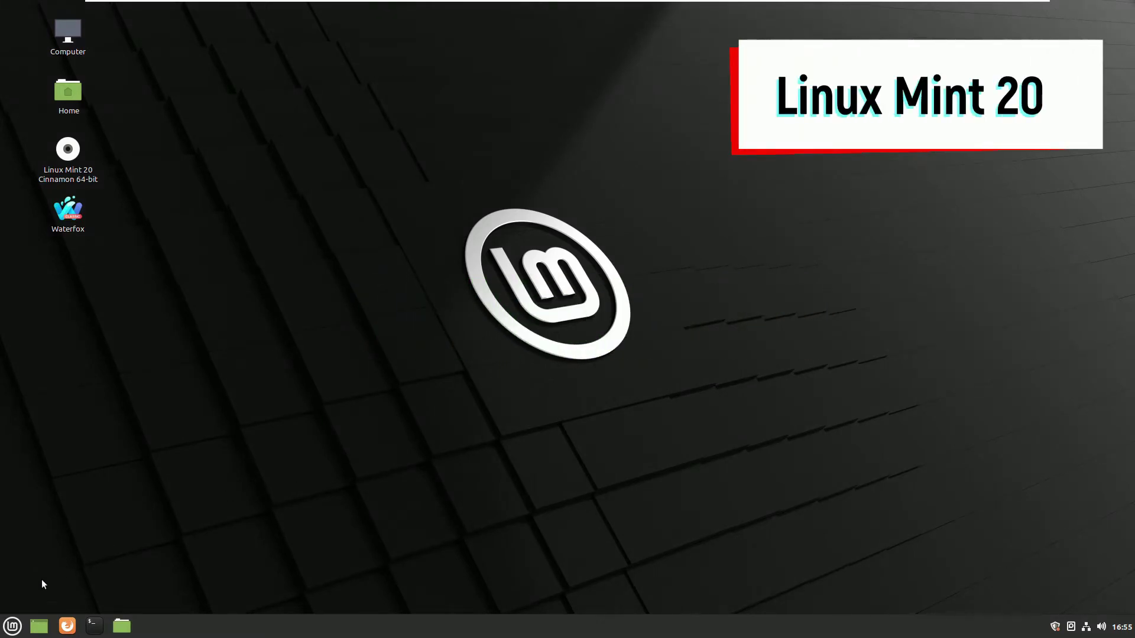
In Software Manager, search 'microsoft' and open the Ttf-mscorefonts-installer package page.
left_click(12, 626)
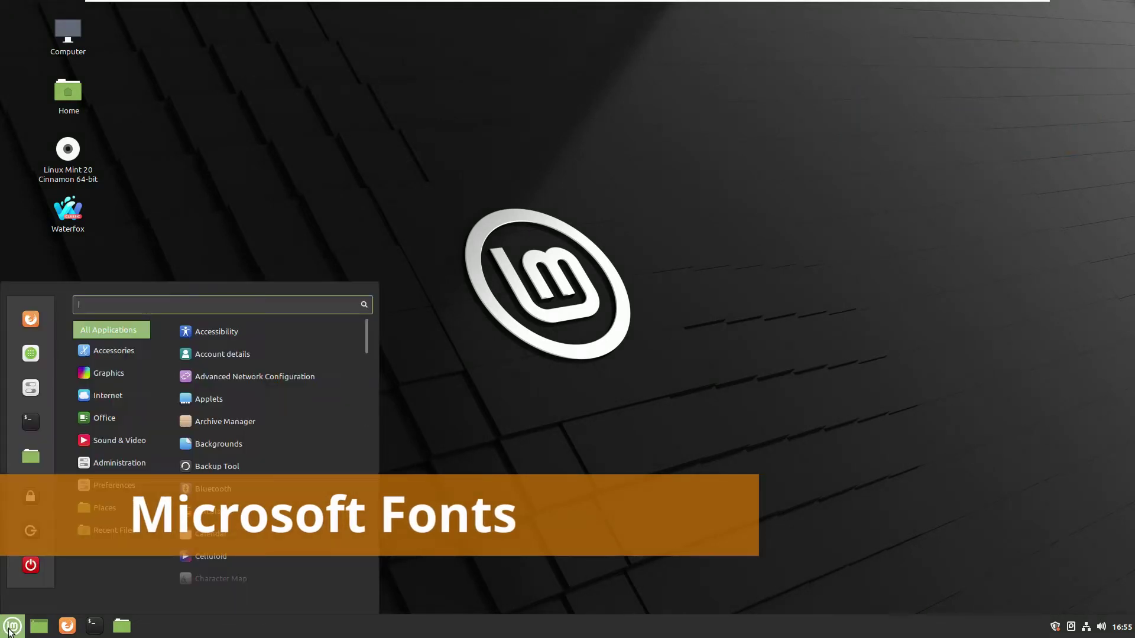
mouse_move(118, 463)
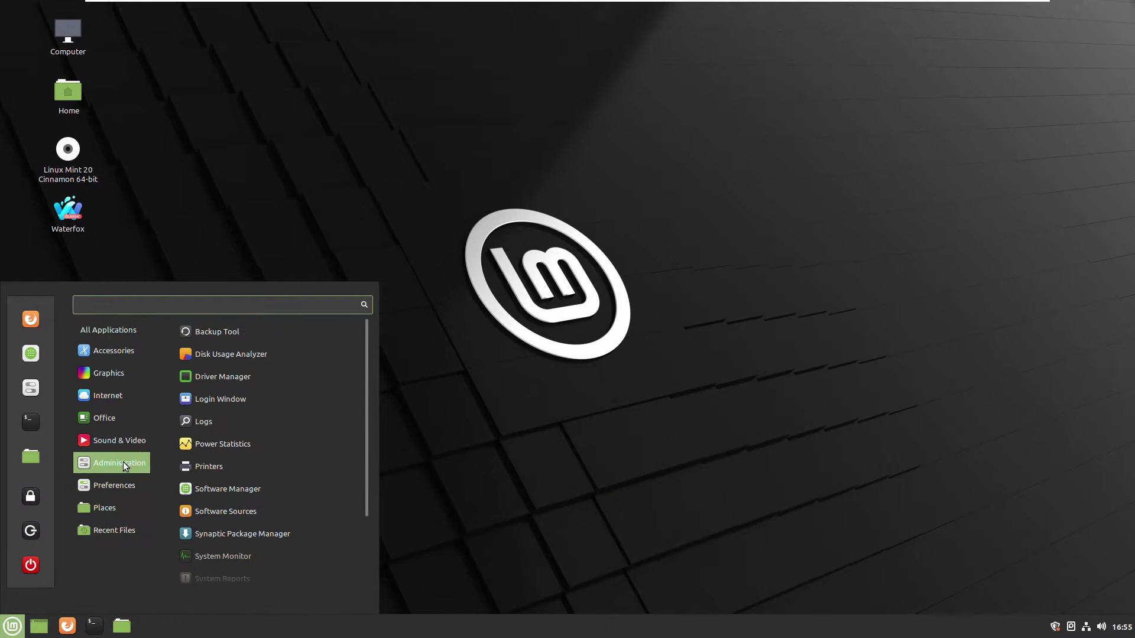
left_click(222, 490)
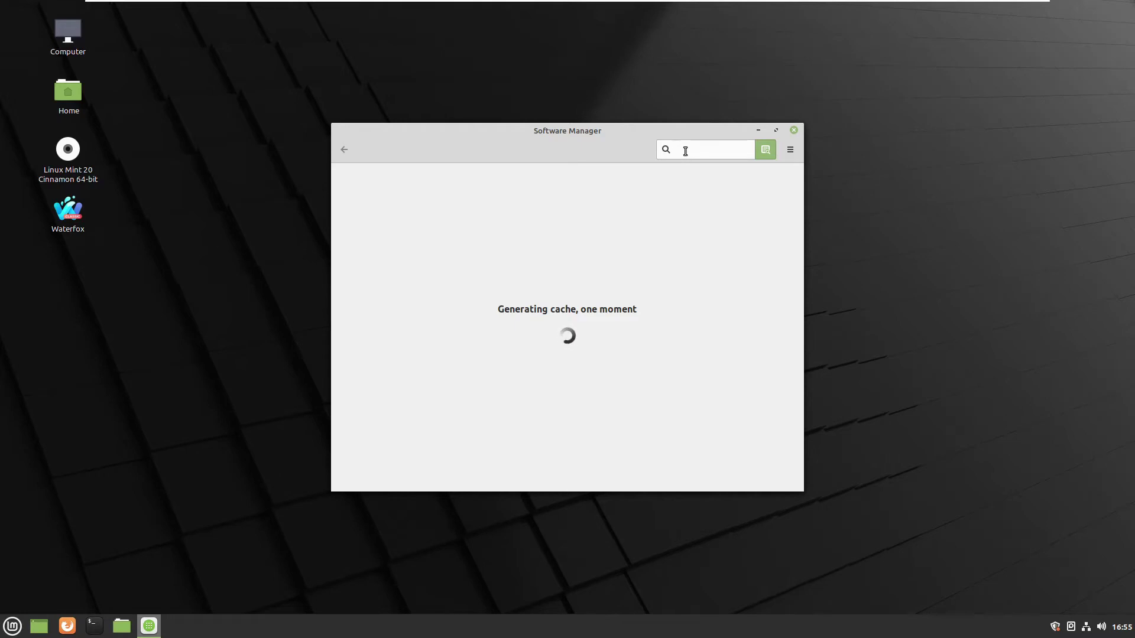
left_click(681, 127)
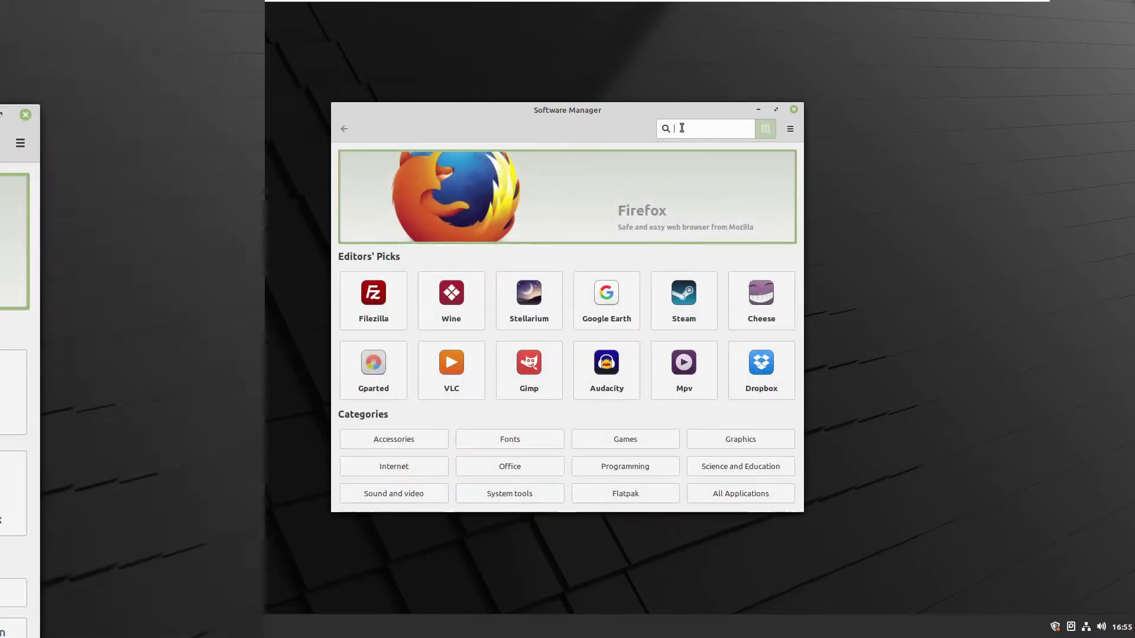
type("microsoft")
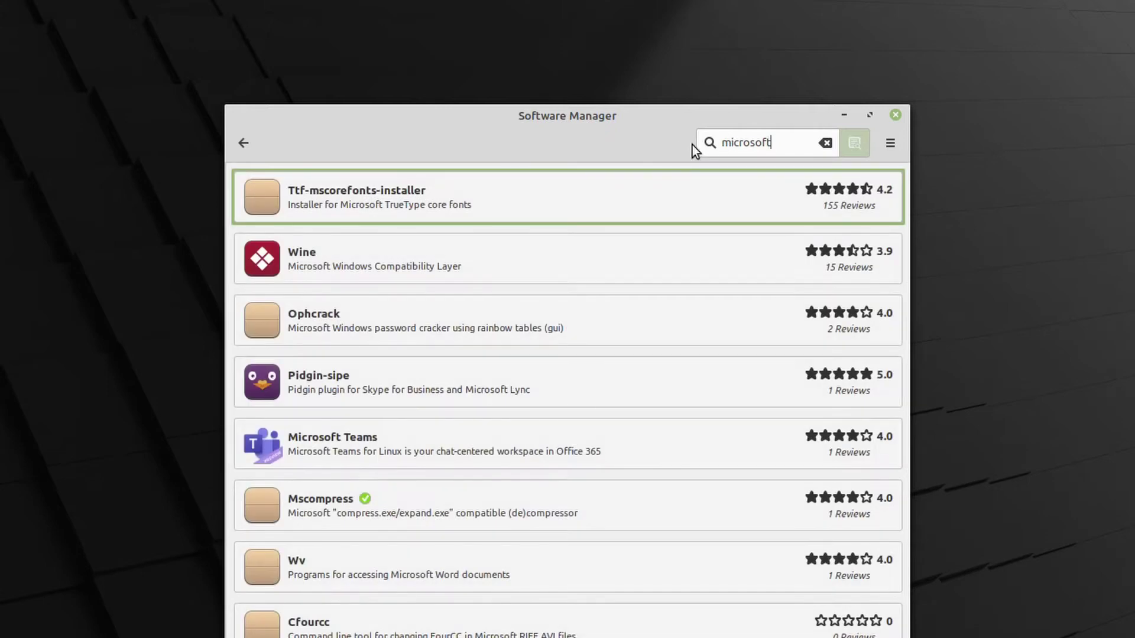
left_click(323, 197)
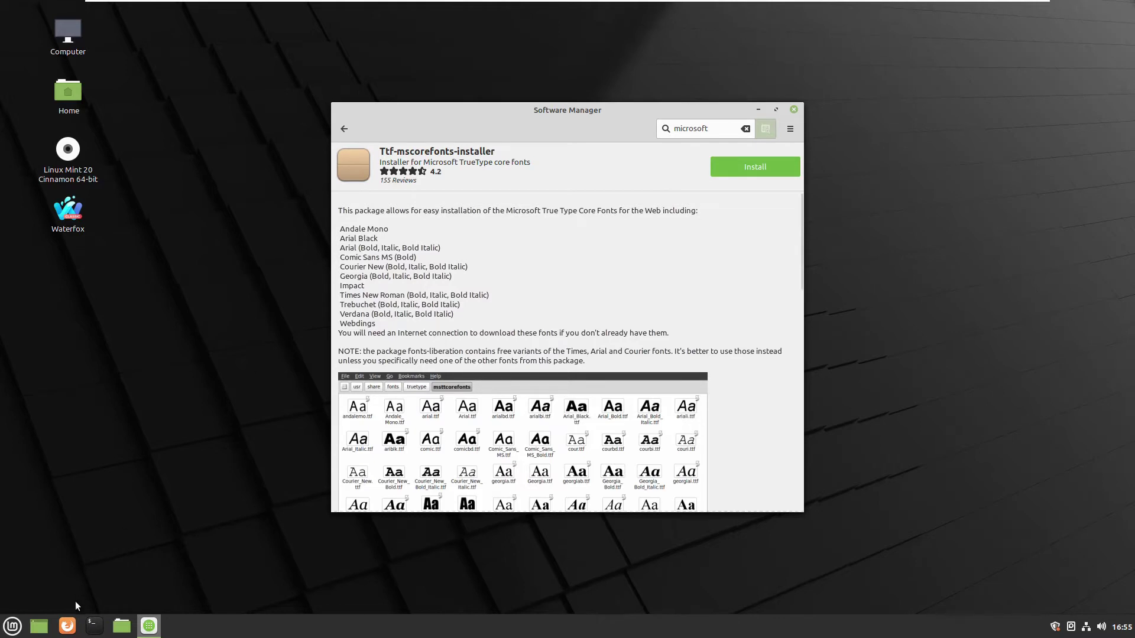
Close Software Manager and paste Fonts.zip into the Downloads folder in Nemo.
left_click(793, 110)
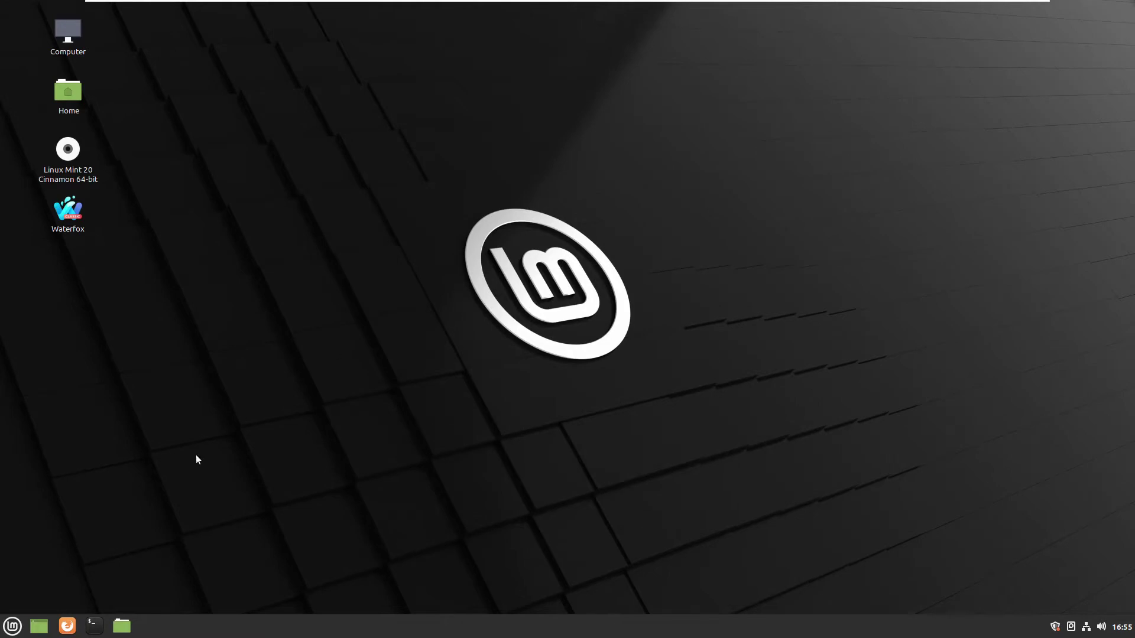
left_click(122, 626)
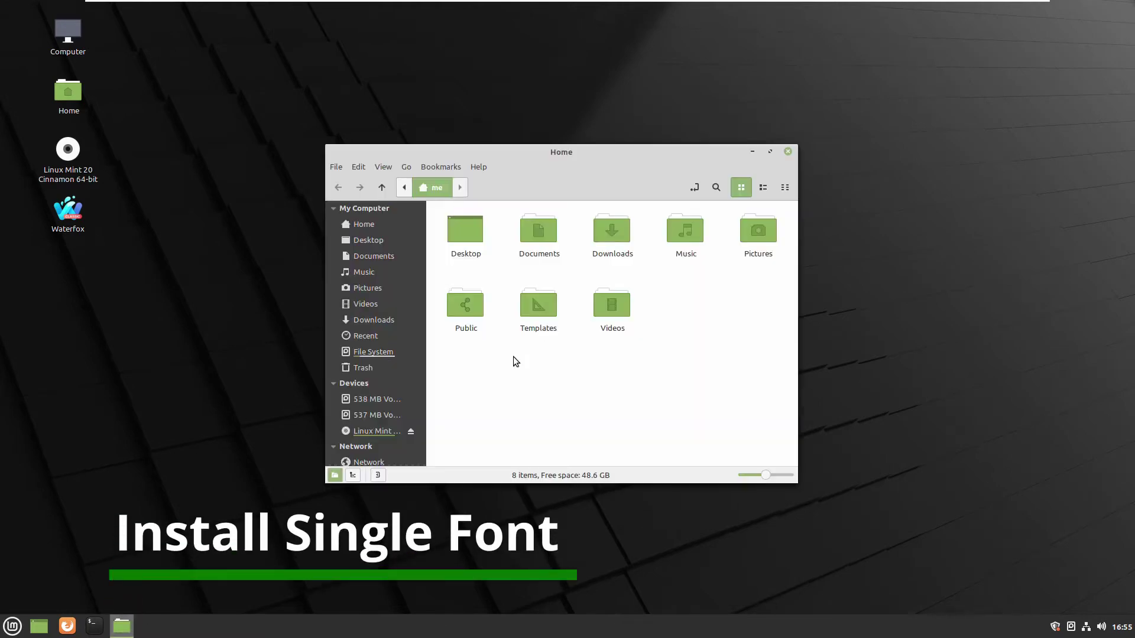
double_click(619, 233)
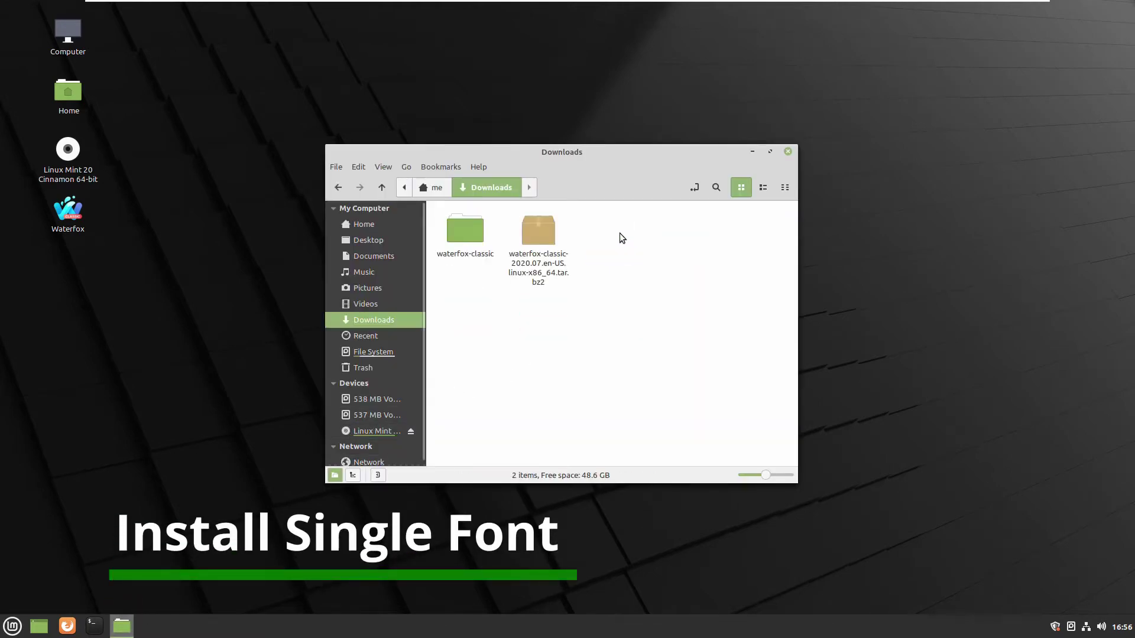
right_click(651, 283)
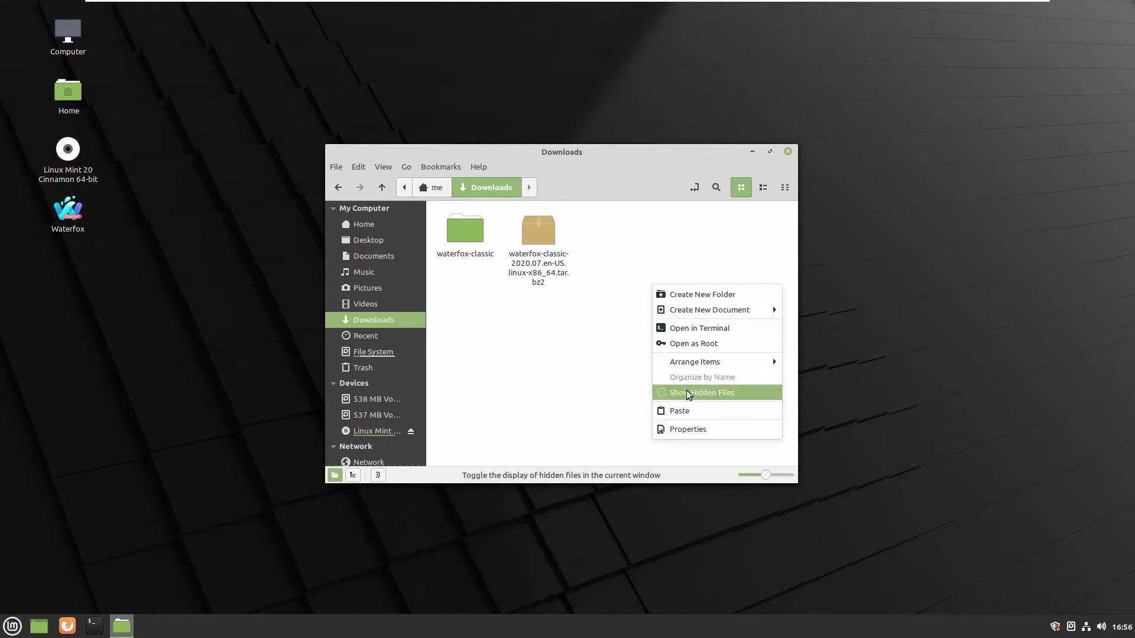
left_click(686, 410)
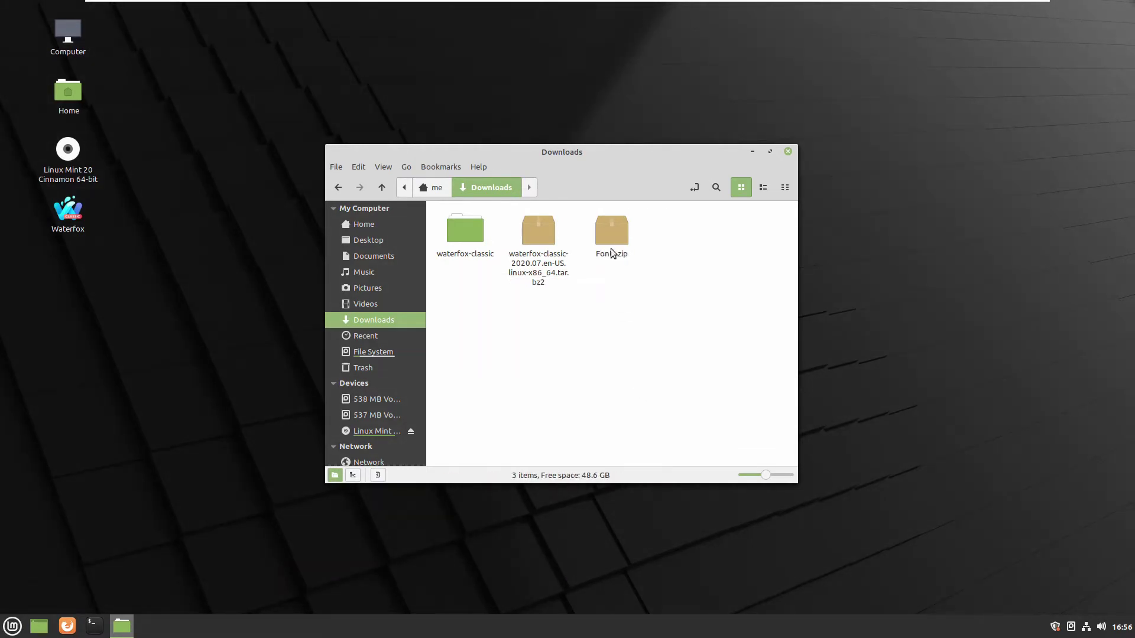
Extract Fonts.zip in place, creating a Fonts folder in Downloads.
left_click(612, 237)
right_click(615, 233)
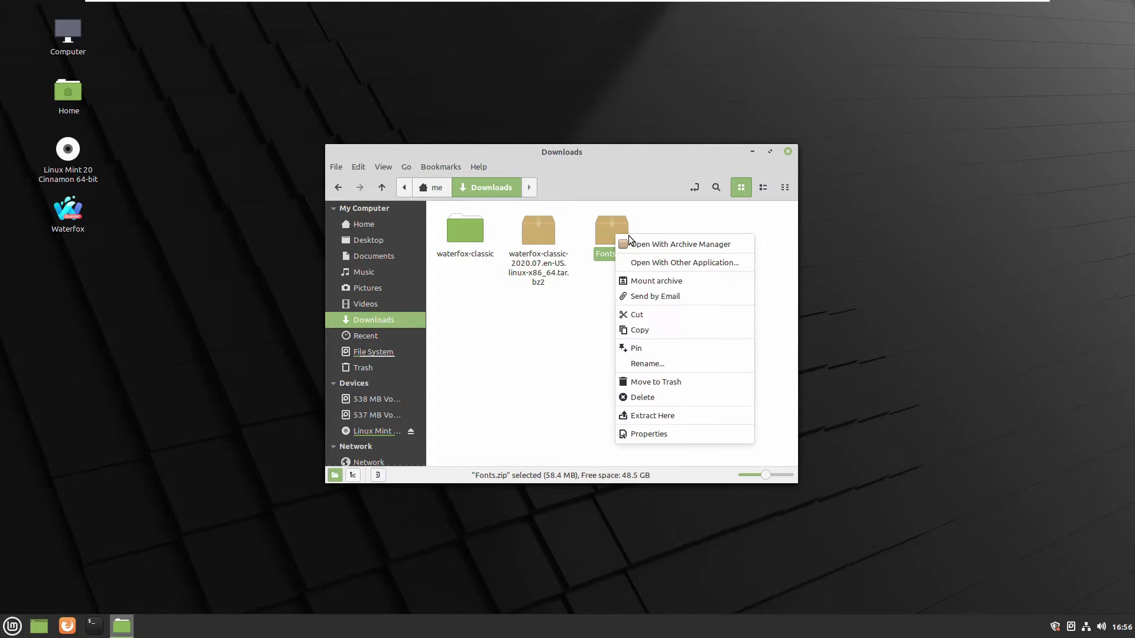
left_click(653, 416)
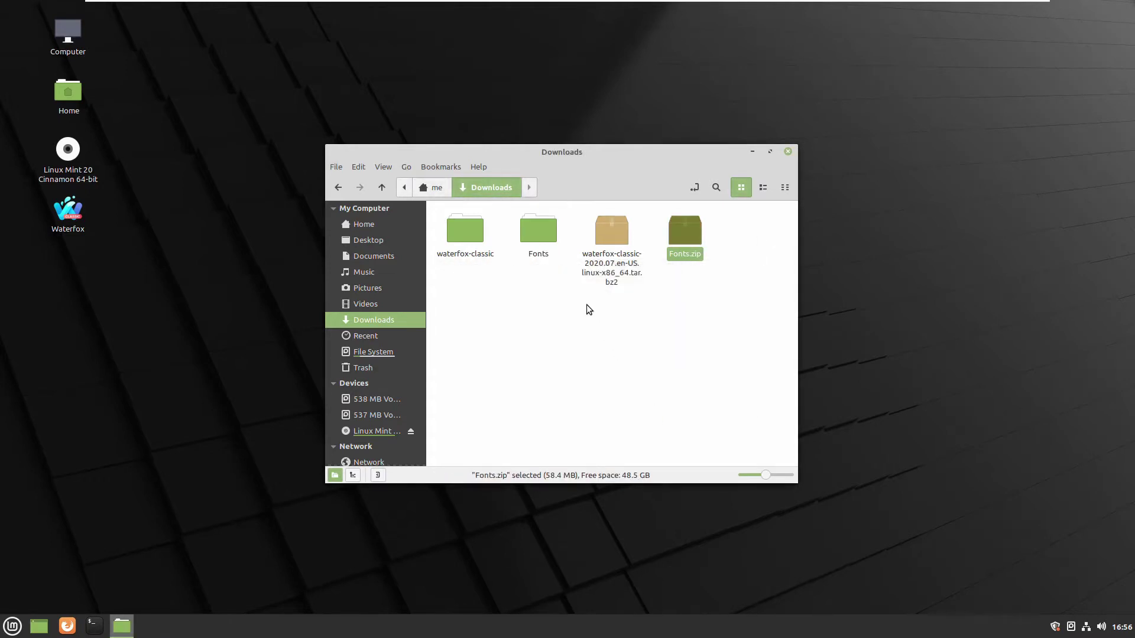
Open the extracted Fonts folder and bring up the context menu for ariblk.ttf.
double_click(539, 231)
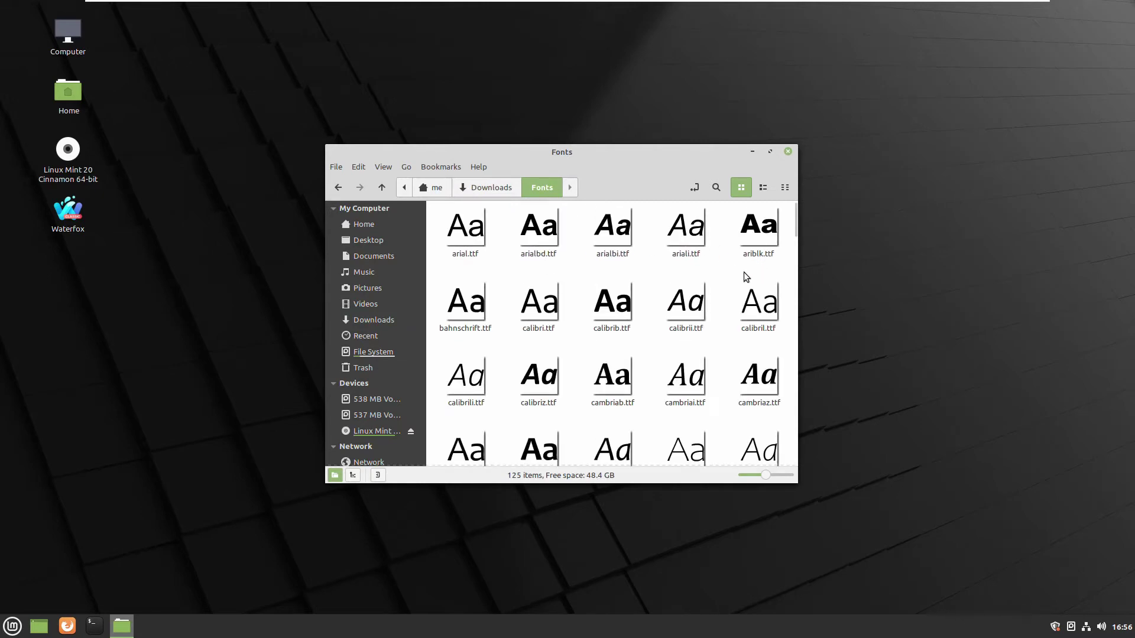
left_click(757, 261)
right_click(760, 228)
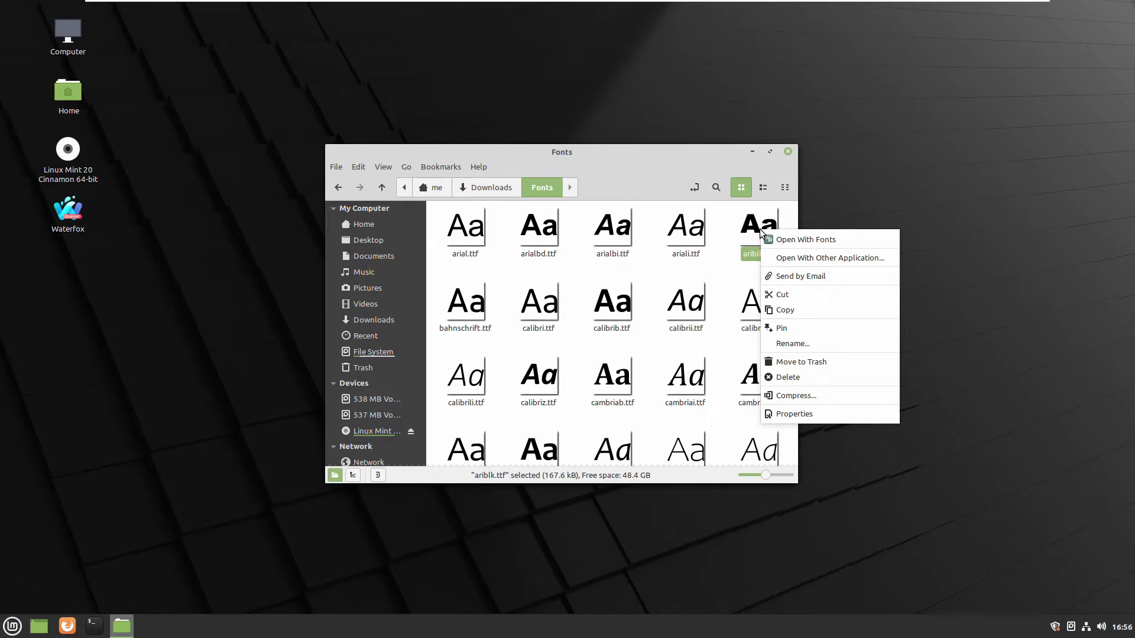
Open ariblk.ttf with the Fonts viewer and install Arial Black.
left_click(846, 242)
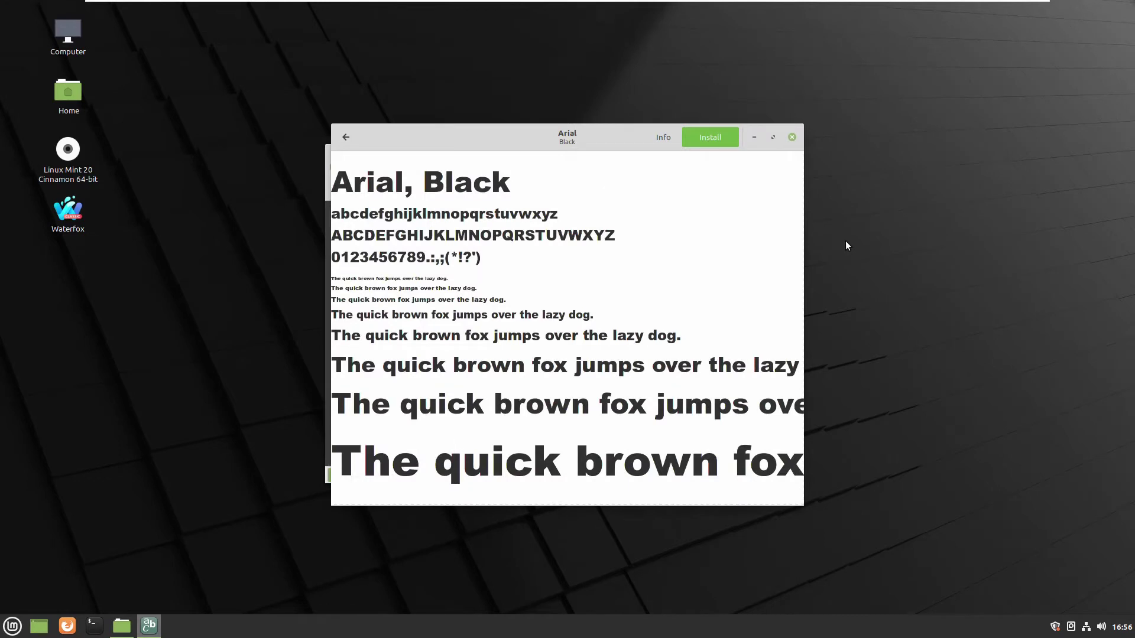
left_click(711, 138)
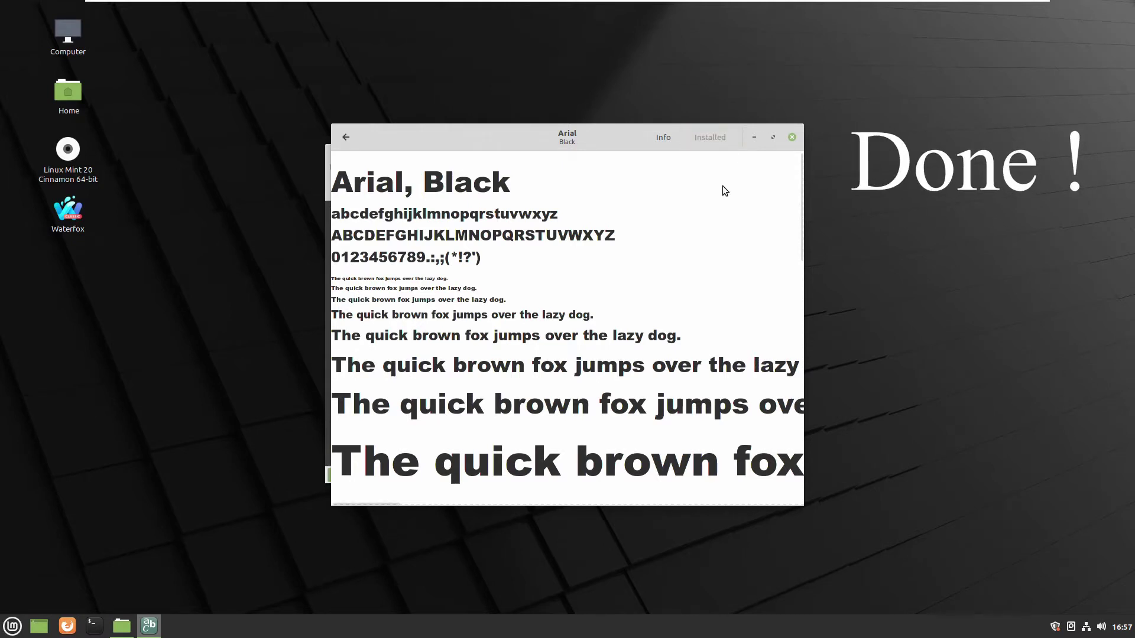
Close the Arial Black preview, reselect ariblk.ttf, and move the Fonts window to the top-left.
left_click(791, 137)
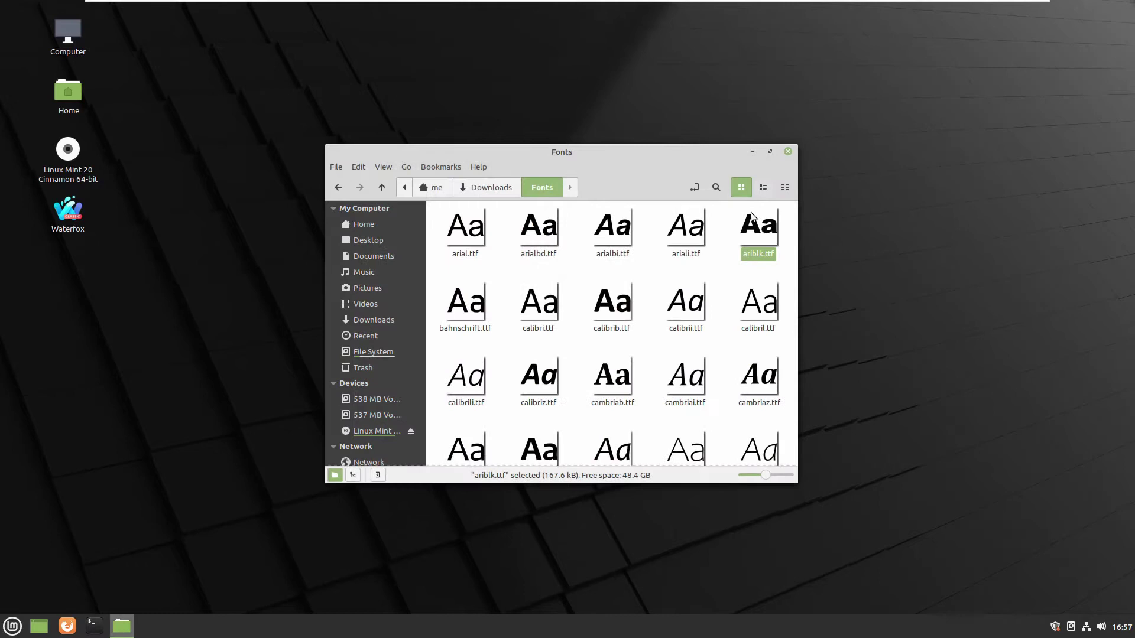
left_click(703, 319)
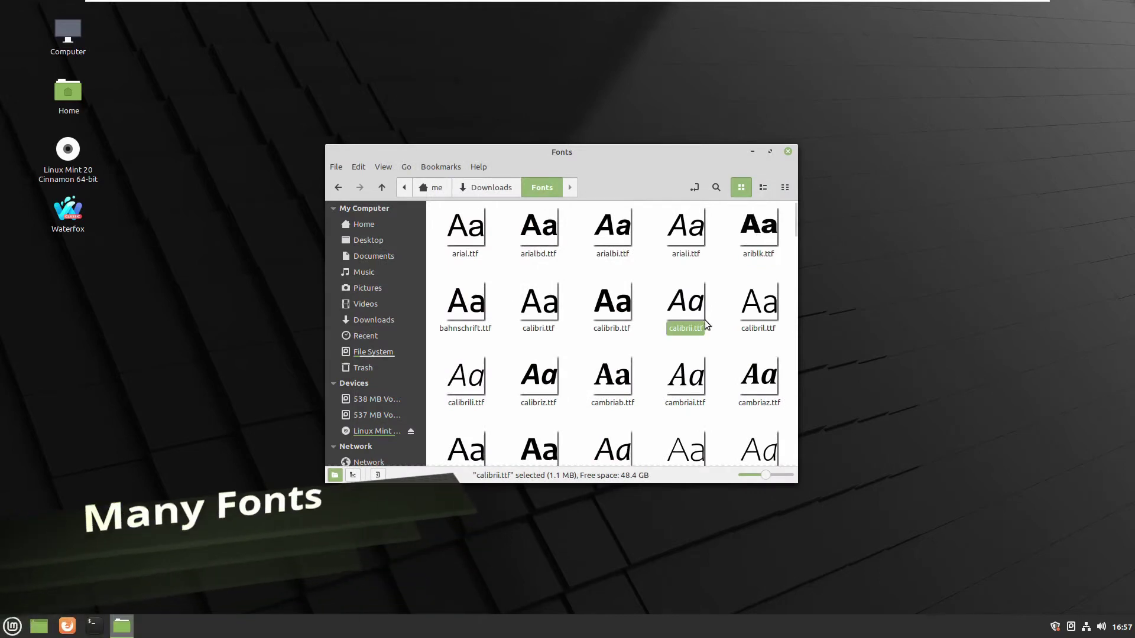
scroll(716, 305, "down", 2)
scroll(716, 305, "down", 12)
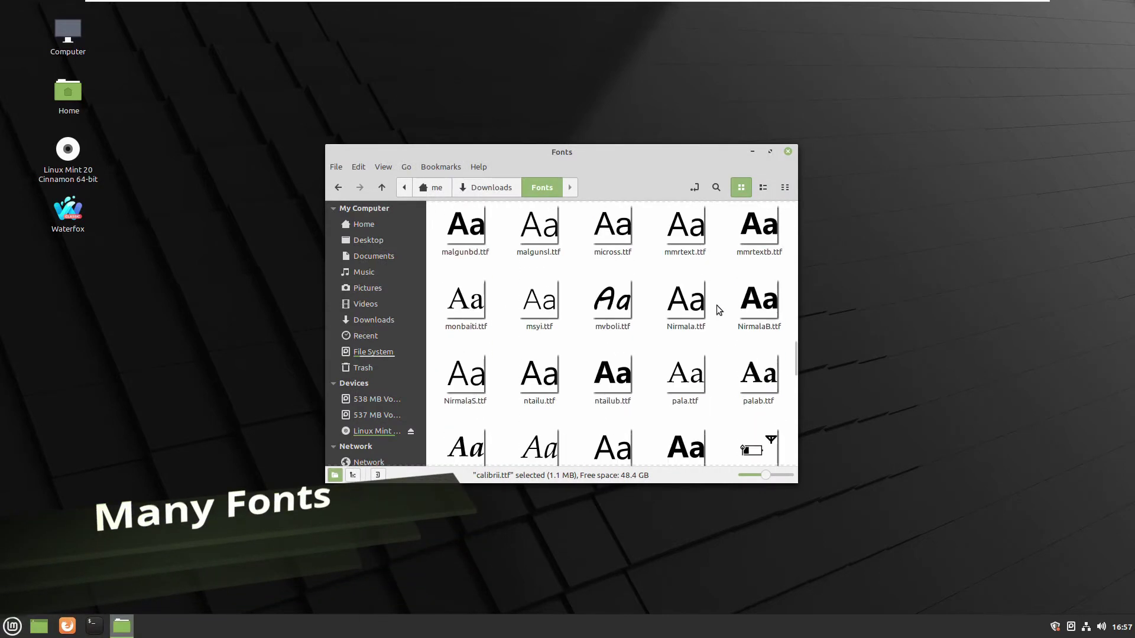
scroll(719, 310, "up", 12)
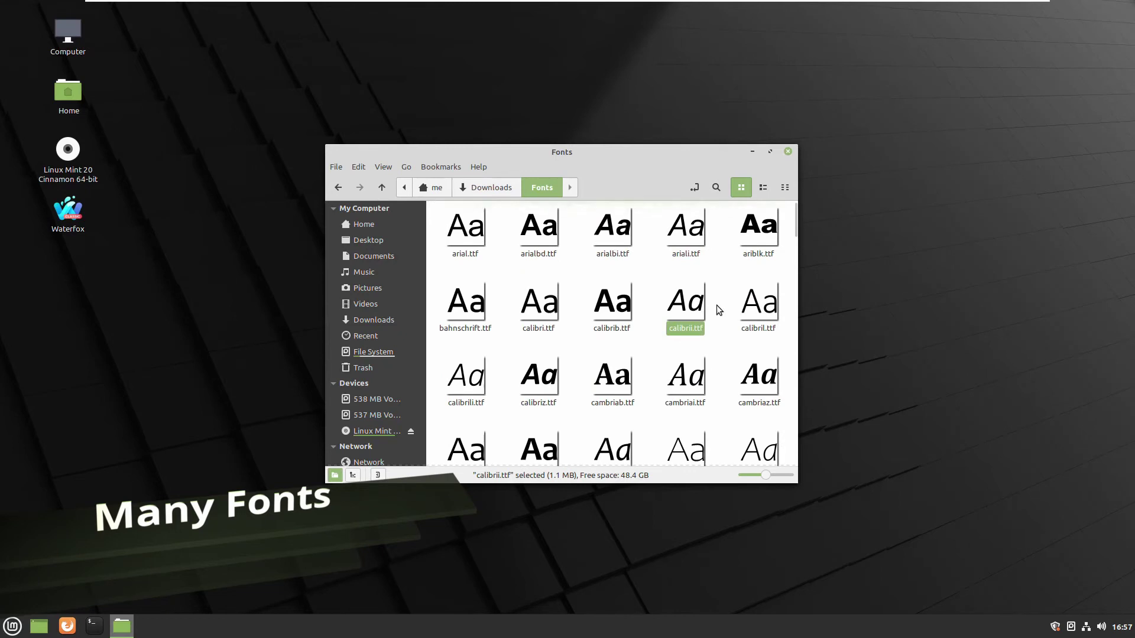
left_click(754, 231)
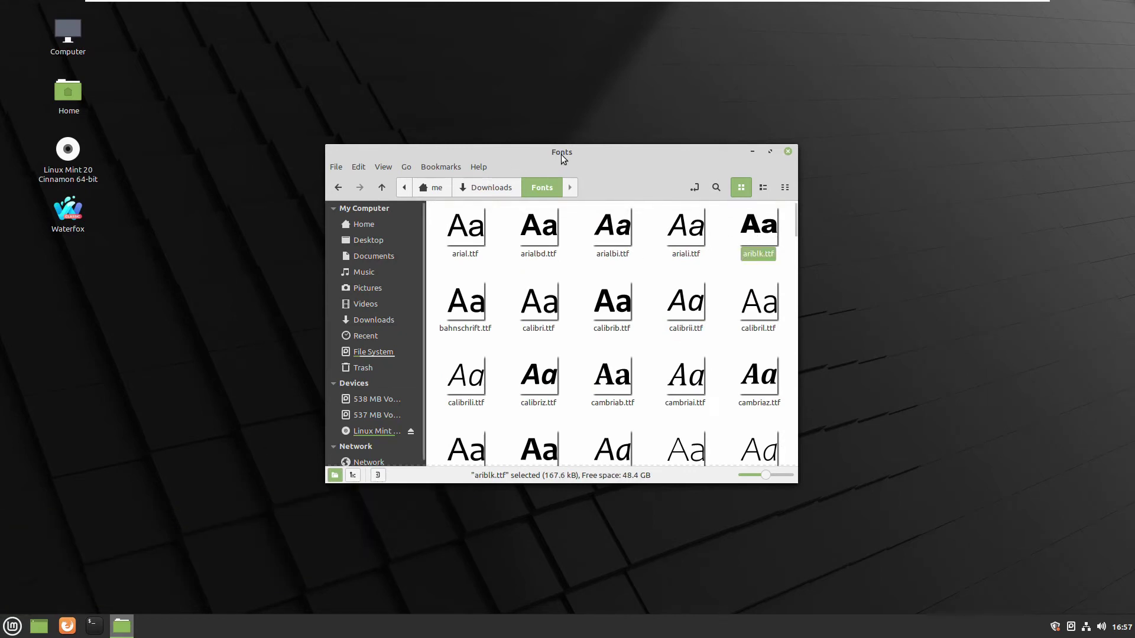
left_click_drag(561, 154, 363, 27)
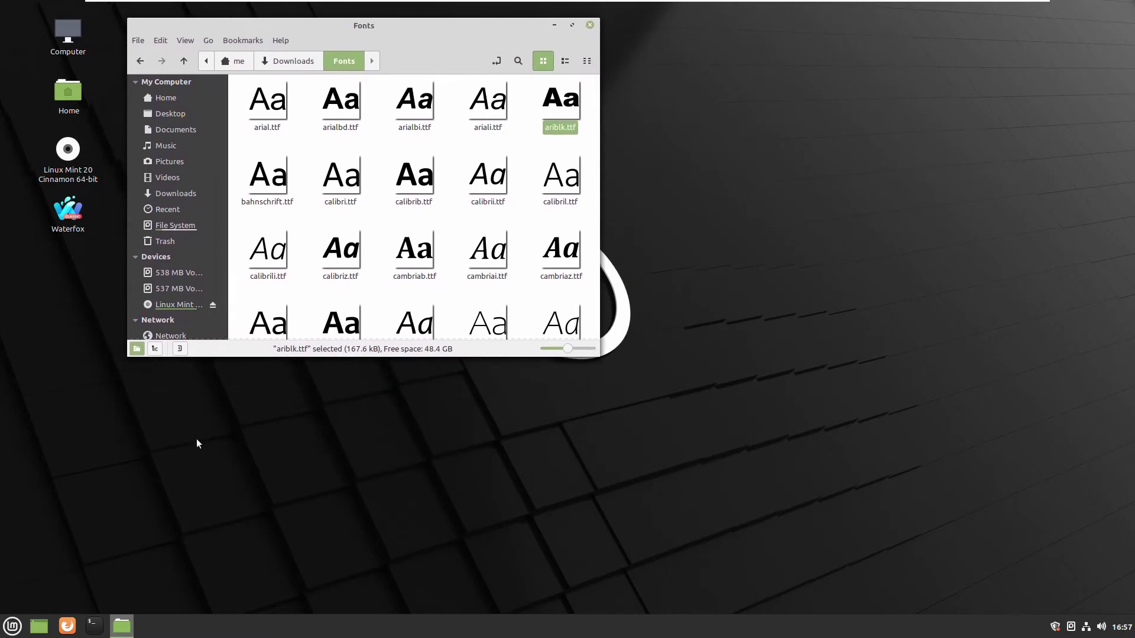
Open a second Nemo window beside Fonts and browse it from File System into /usr.
middle_click(124, 632)
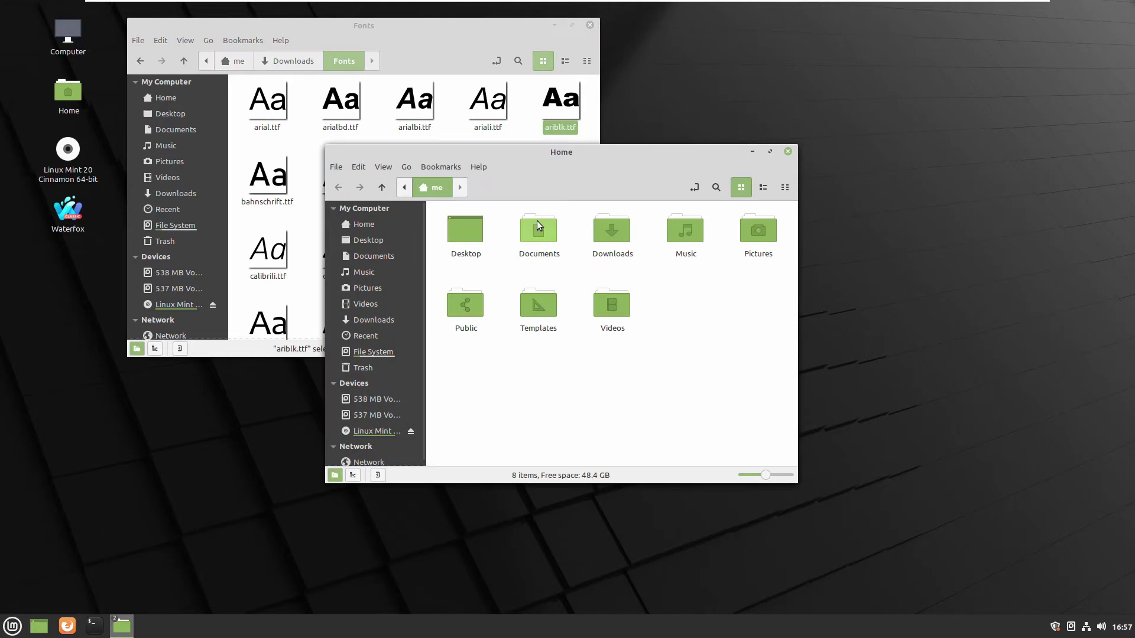
left_click_drag(553, 154, 848, 157)
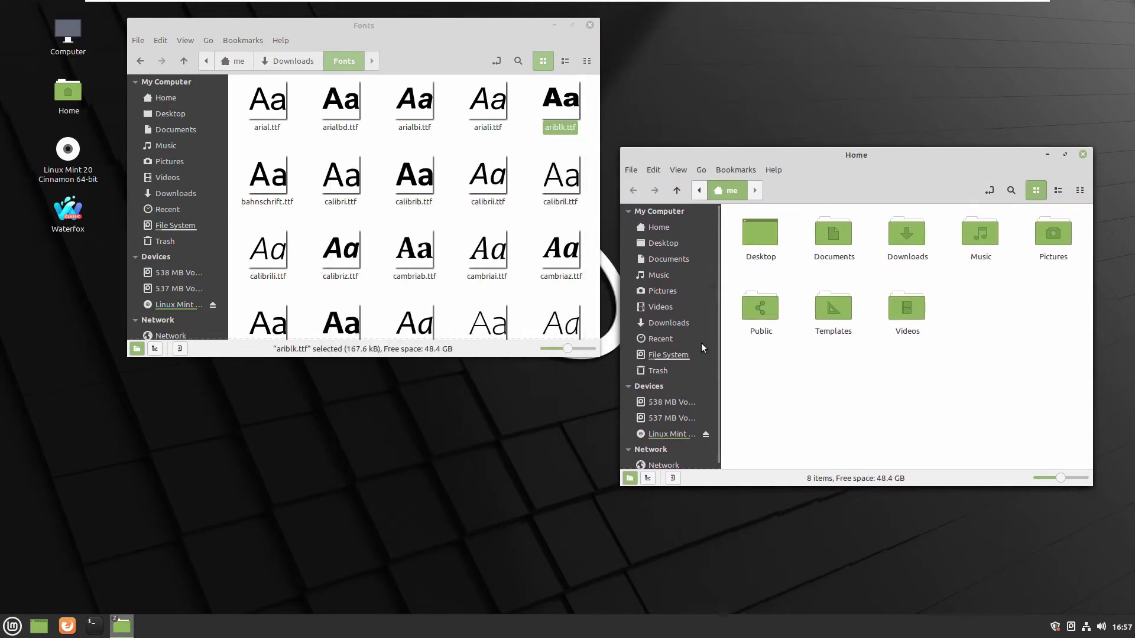
left_click(686, 356)
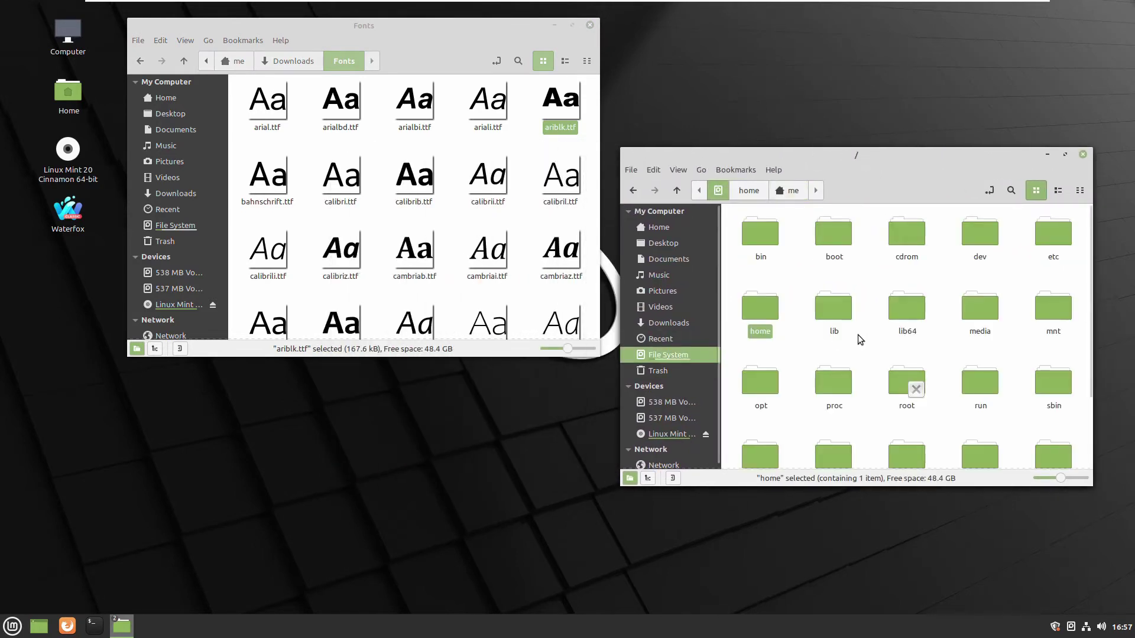
scroll(938, 338, "down", 3)
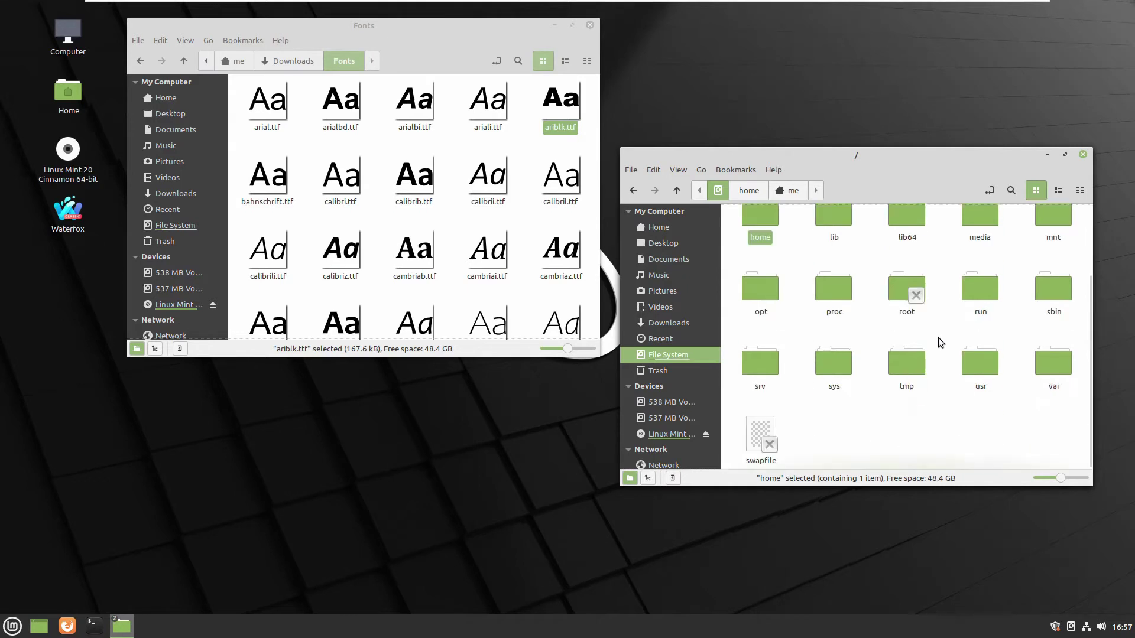
left_click(973, 363)
double_click(980, 366)
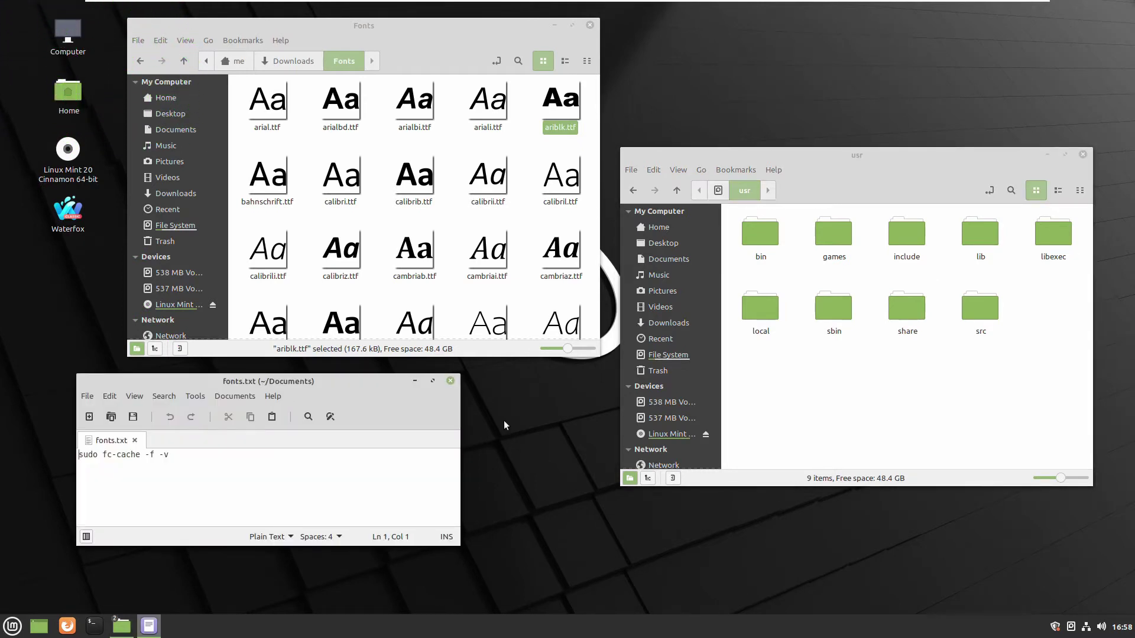
Navigate the second window to /usr/share/fonts and bring up the truetype folder's context menu.
left_click(336, 483)
left_click(913, 380)
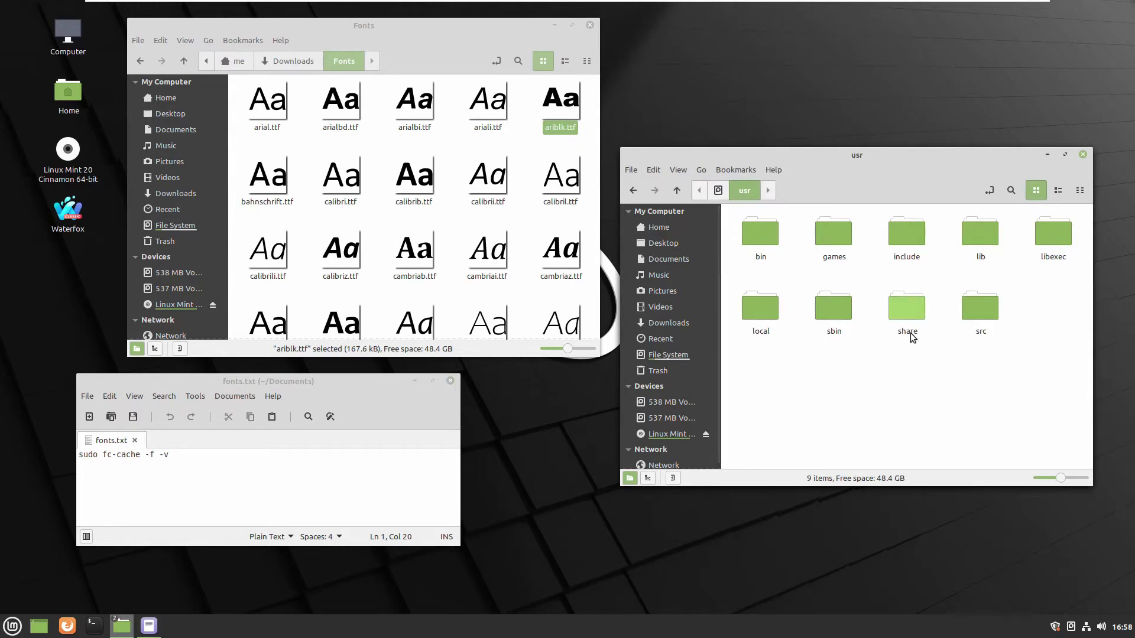
double_click(913, 313)
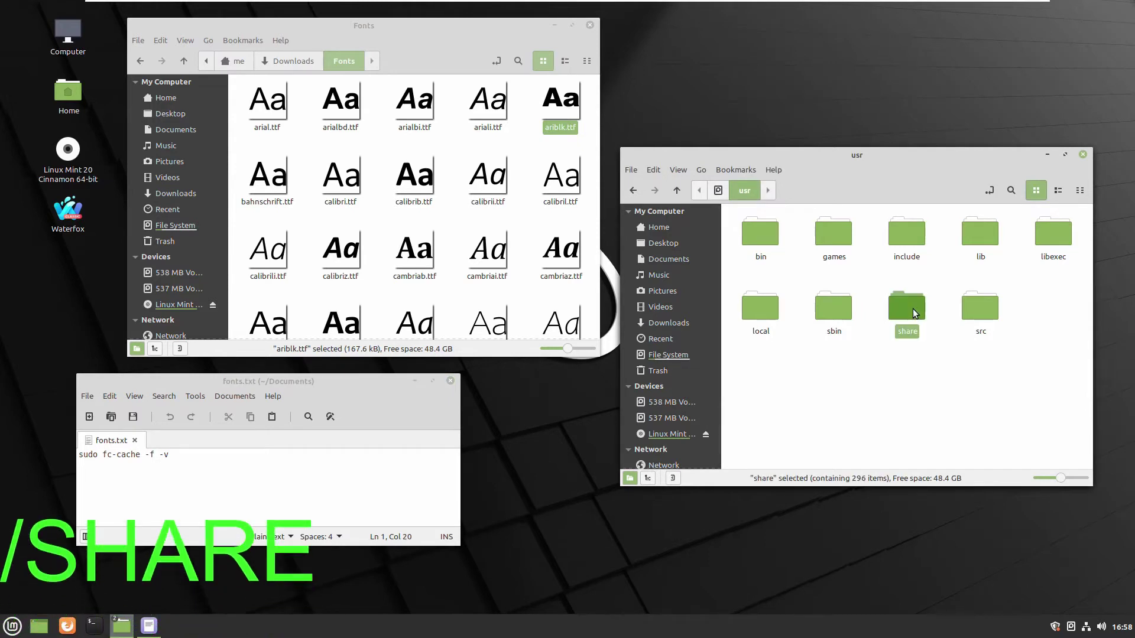
left_click(913, 313)
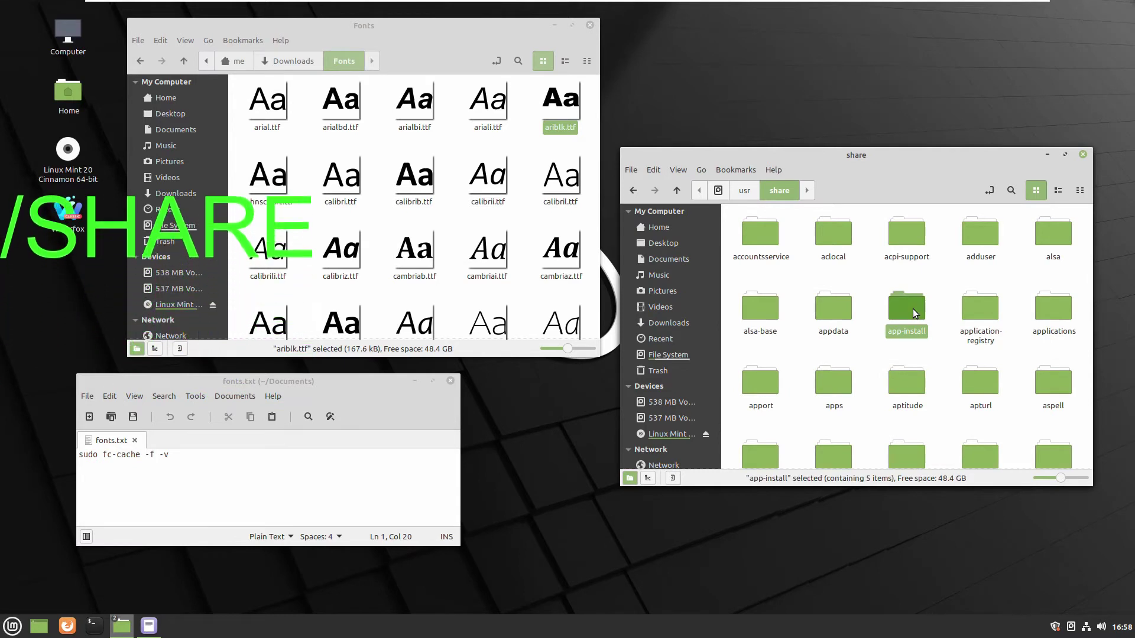
type("fo")
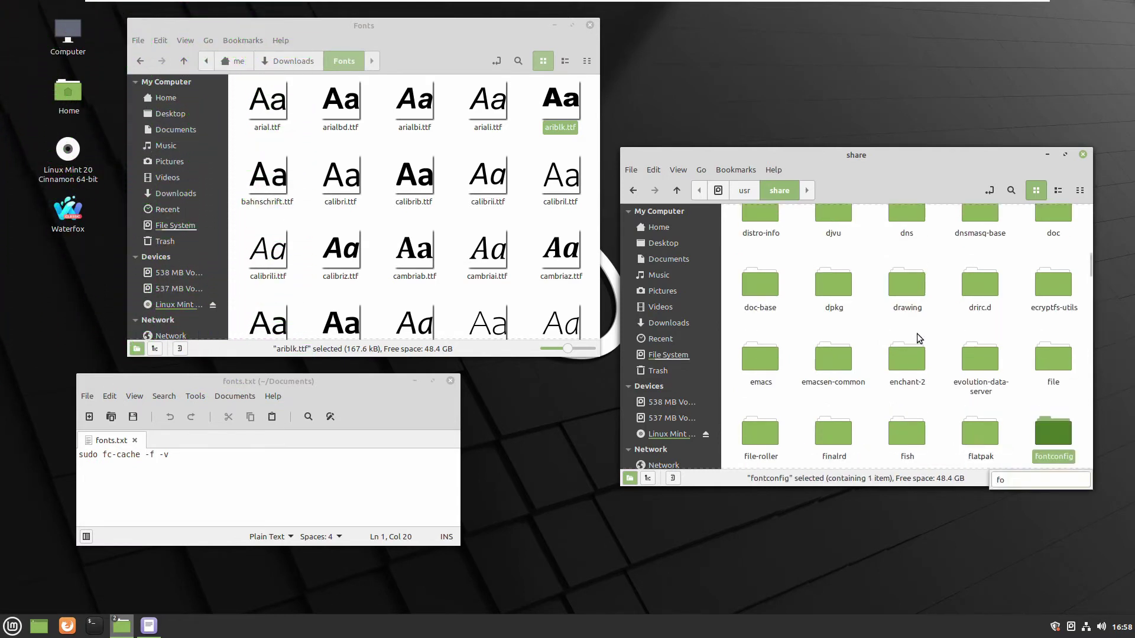
scroll(916, 334, "down", 2)
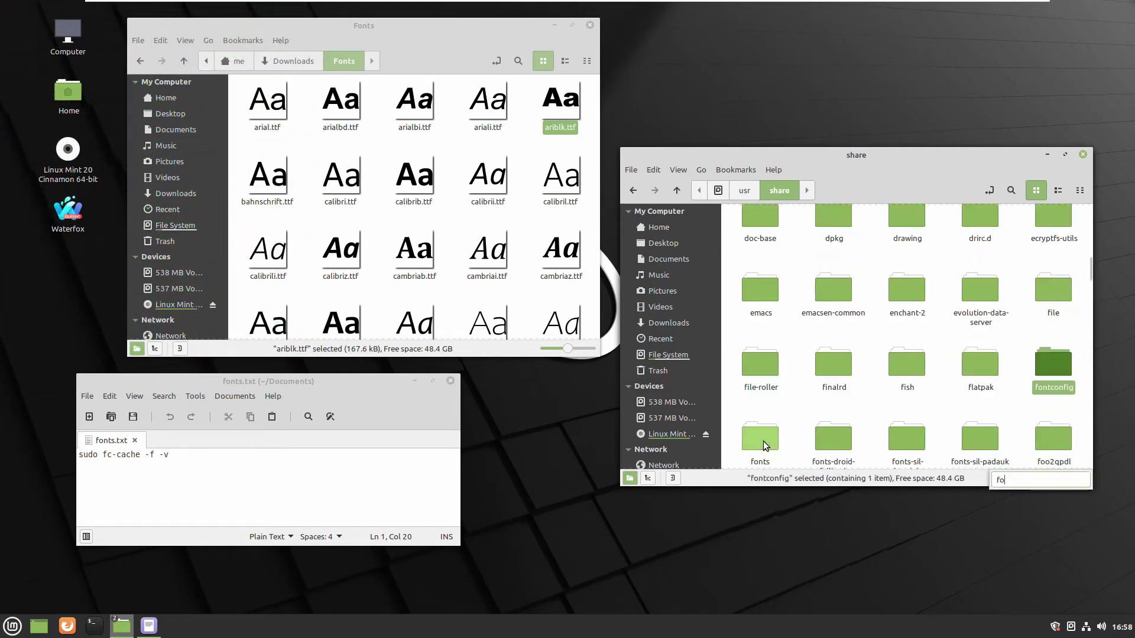
left_click(764, 441)
double_click(764, 424)
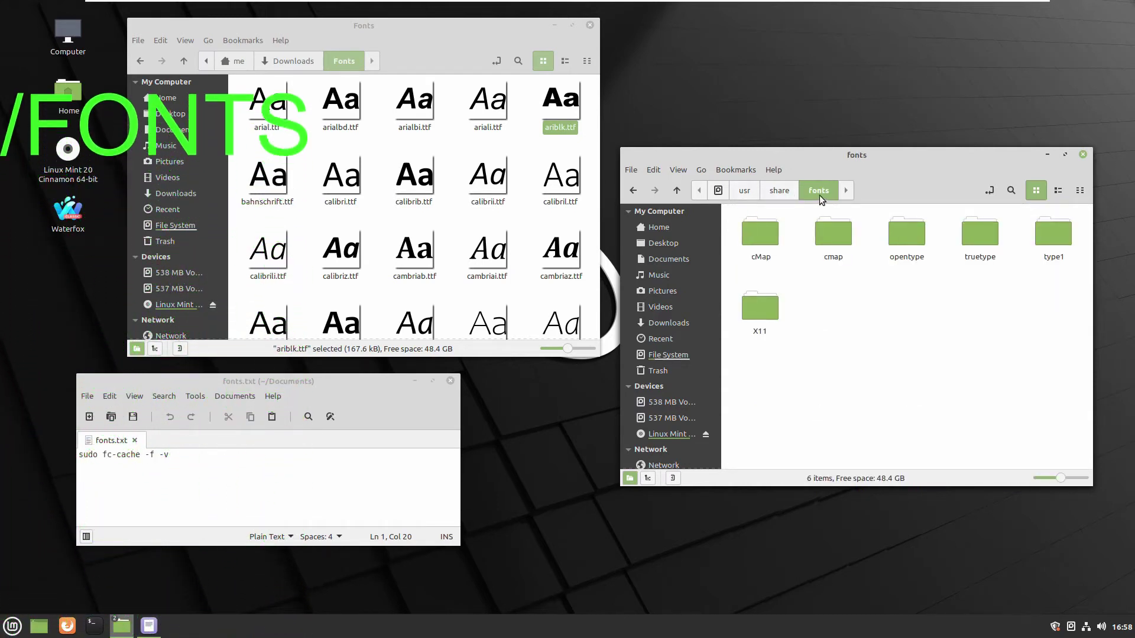
right_click(978, 239)
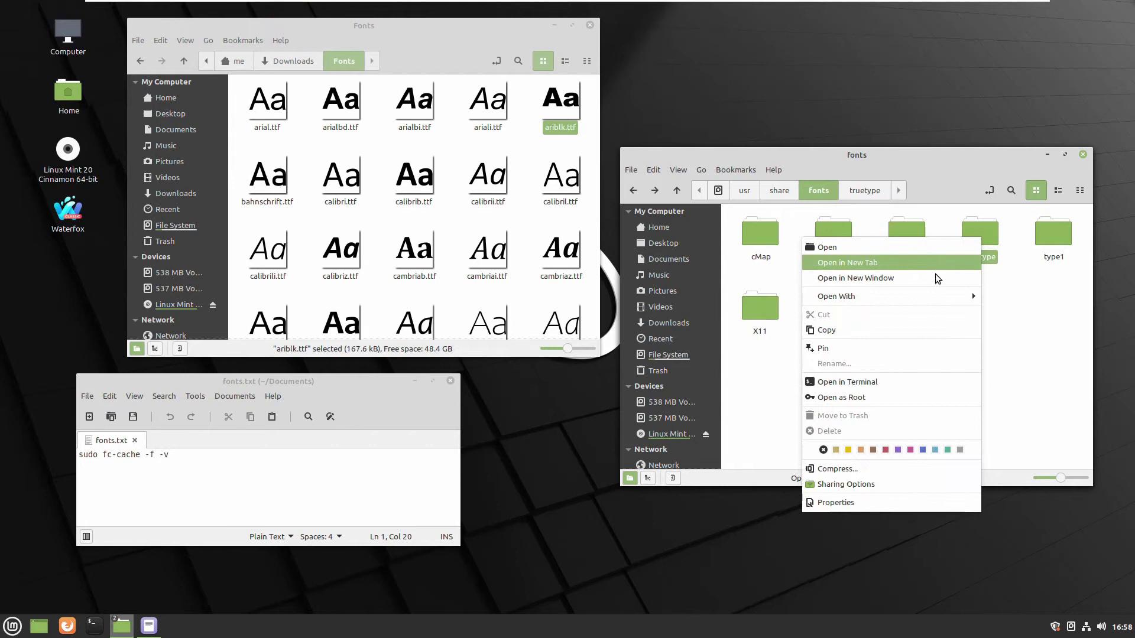
Open the truetype folder as Root, authenticating with the account password.
left_click(833, 398)
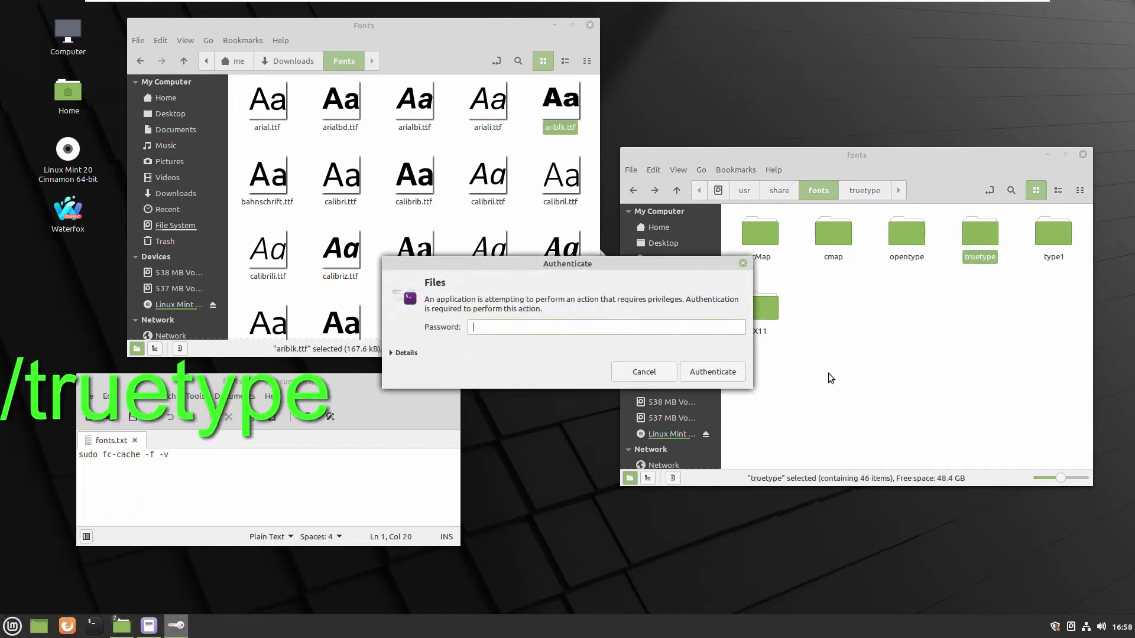
type("••")
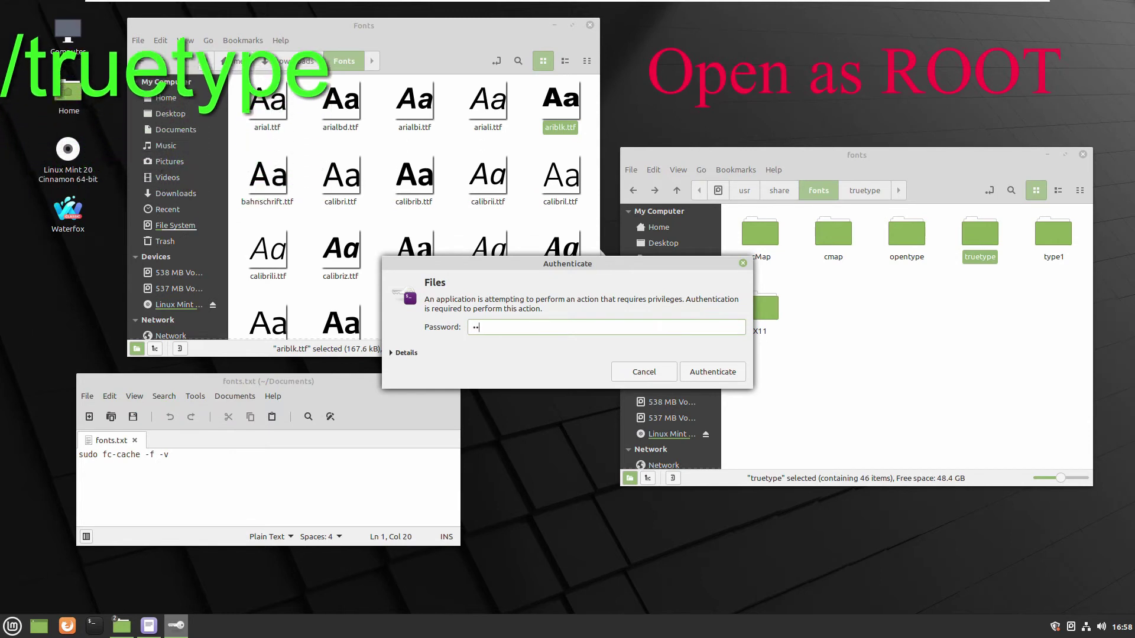
type("•")
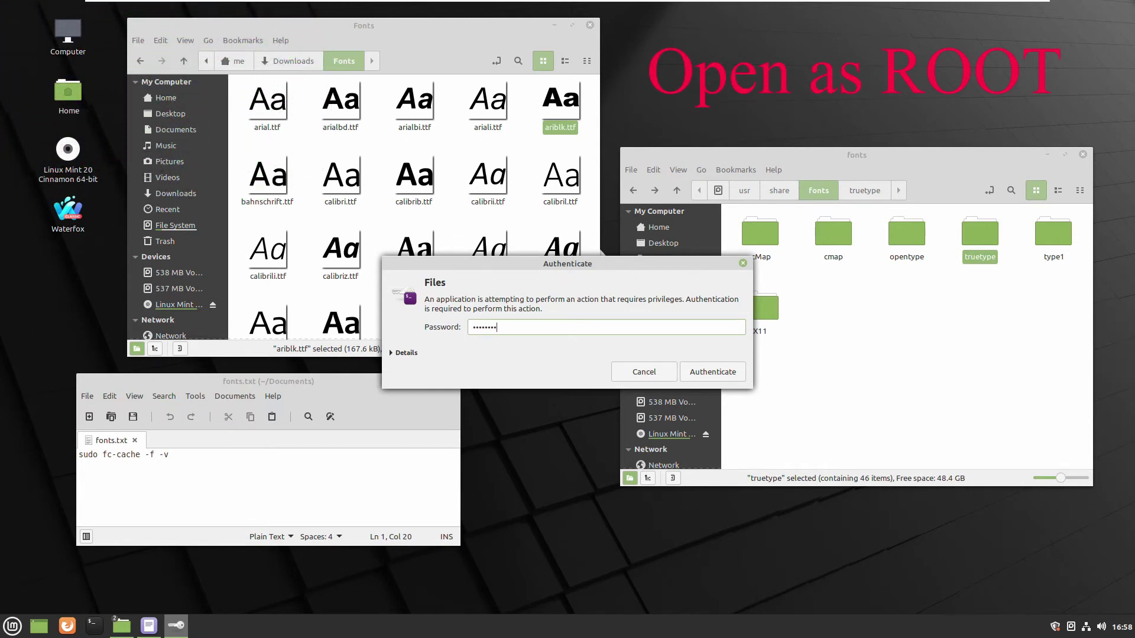
type("•••••")
key("Return")
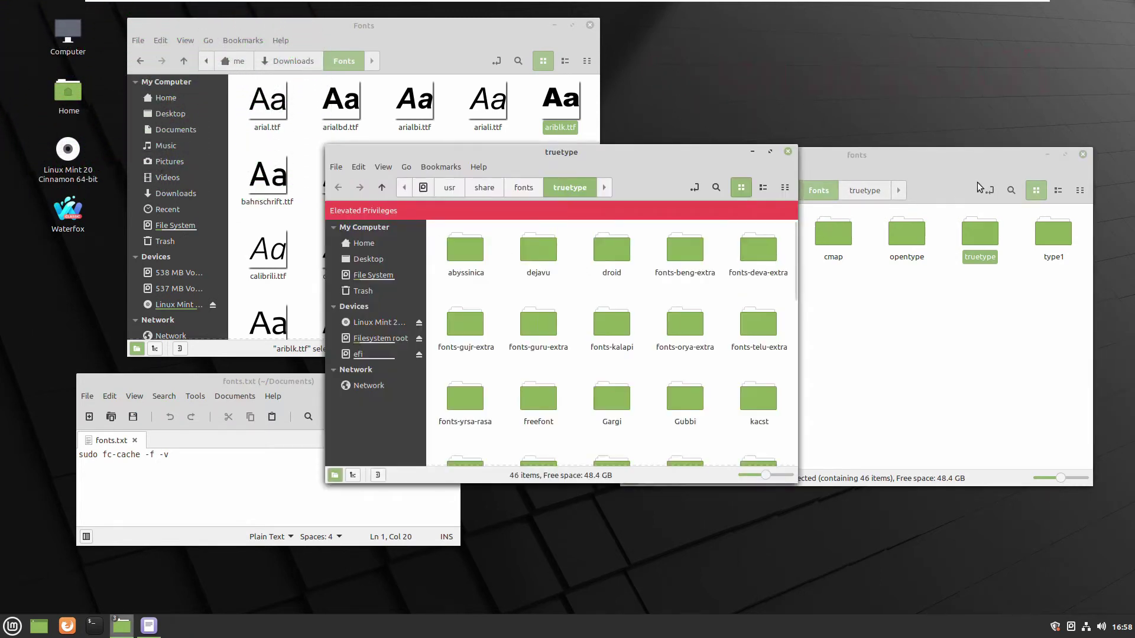
Close the ordinary fonts window and reposition the root truetype window.
left_click(1083, 155)
left_click_drag(660, 157, 1026, 156)
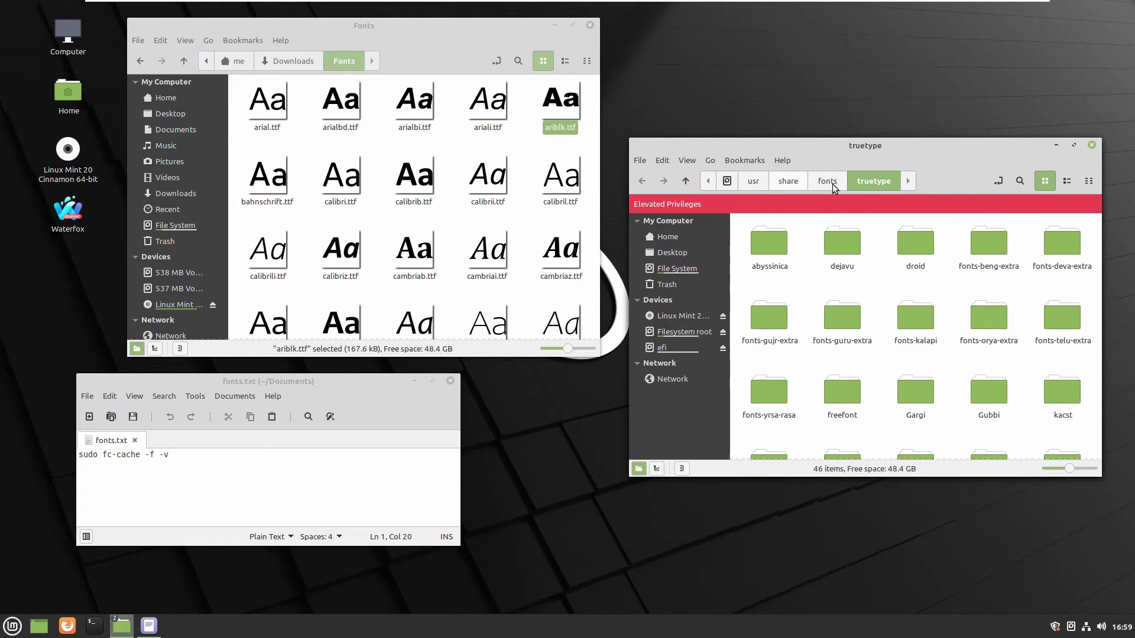
scroll(1026, 327, "down", 5)
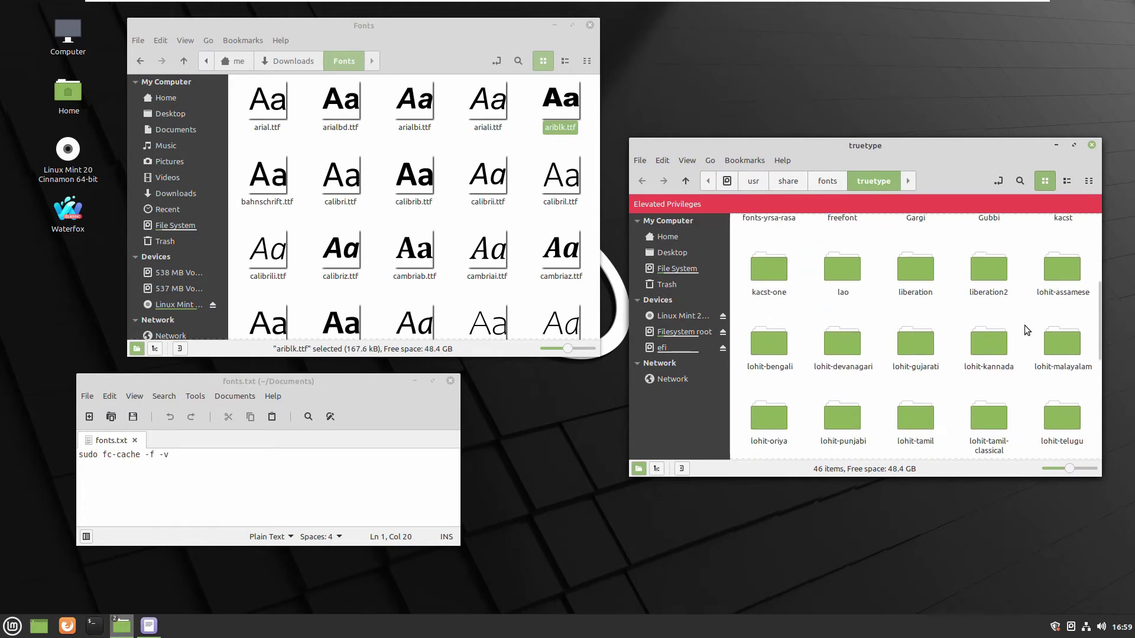
scroll(909, 294, "down", 6)
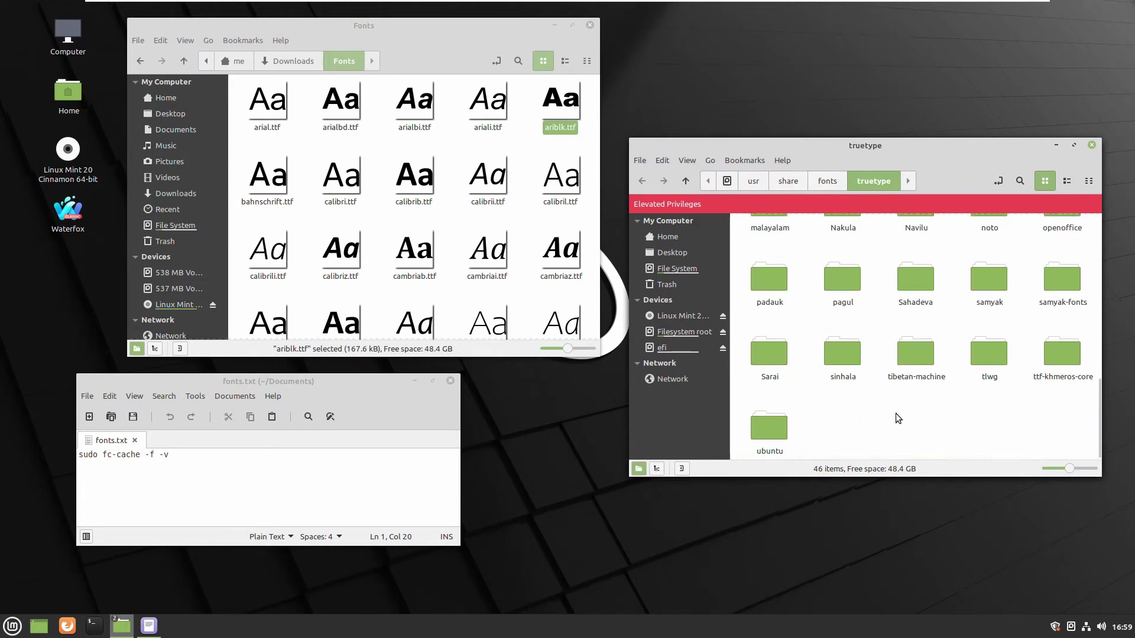
Create a new folder named windows inside truetype and open it.
right_click(864, 418)
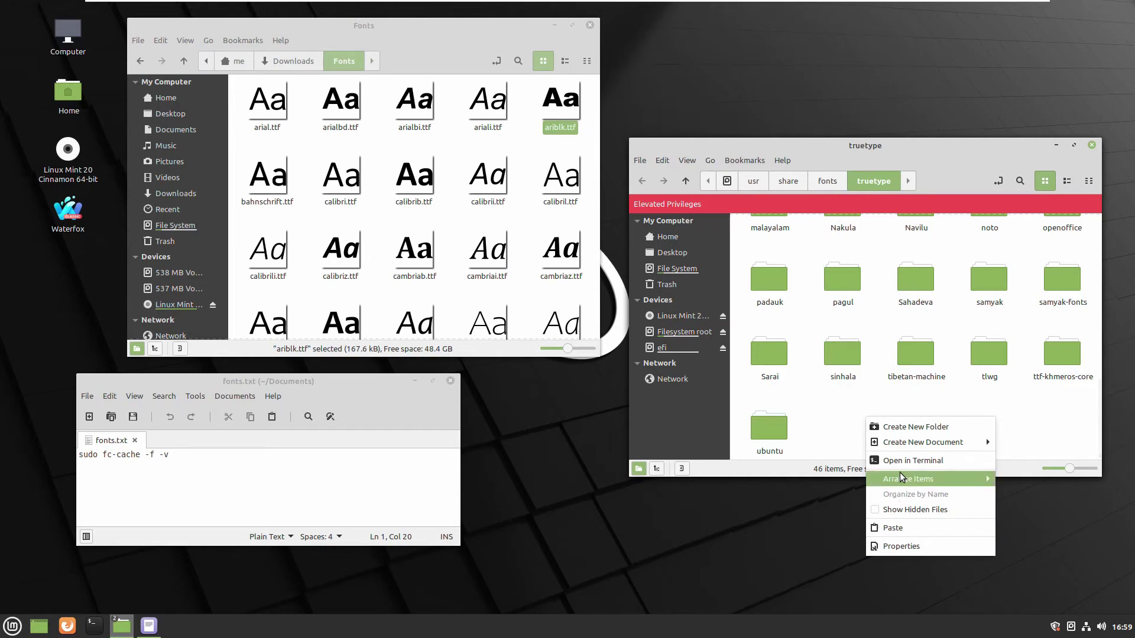
mouse_move(902, 480)
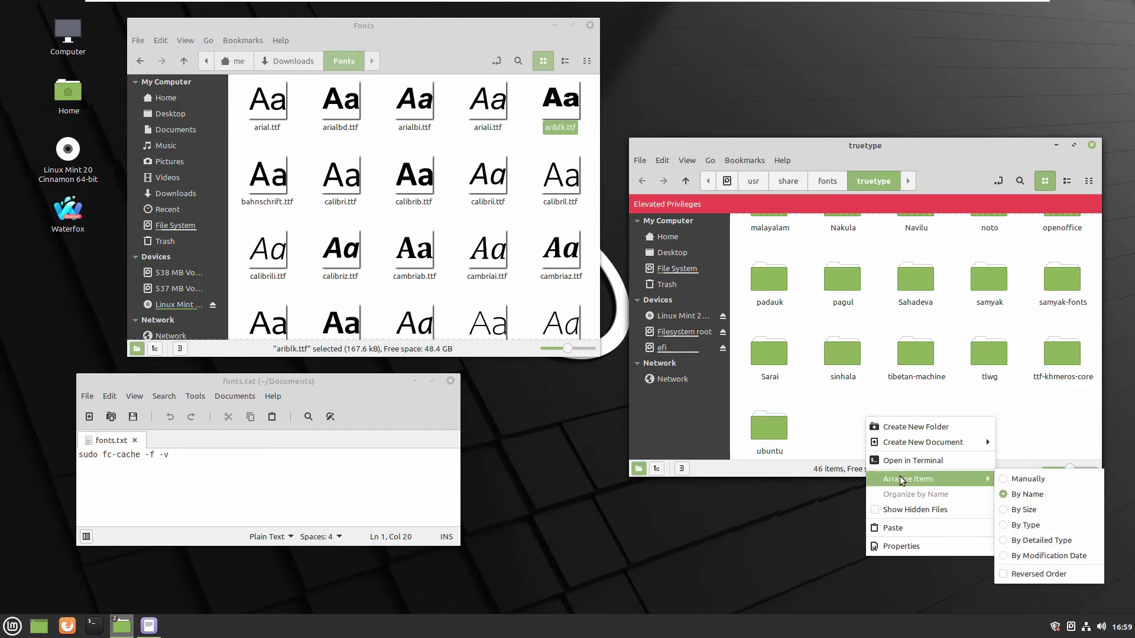
left_click(932, 430)
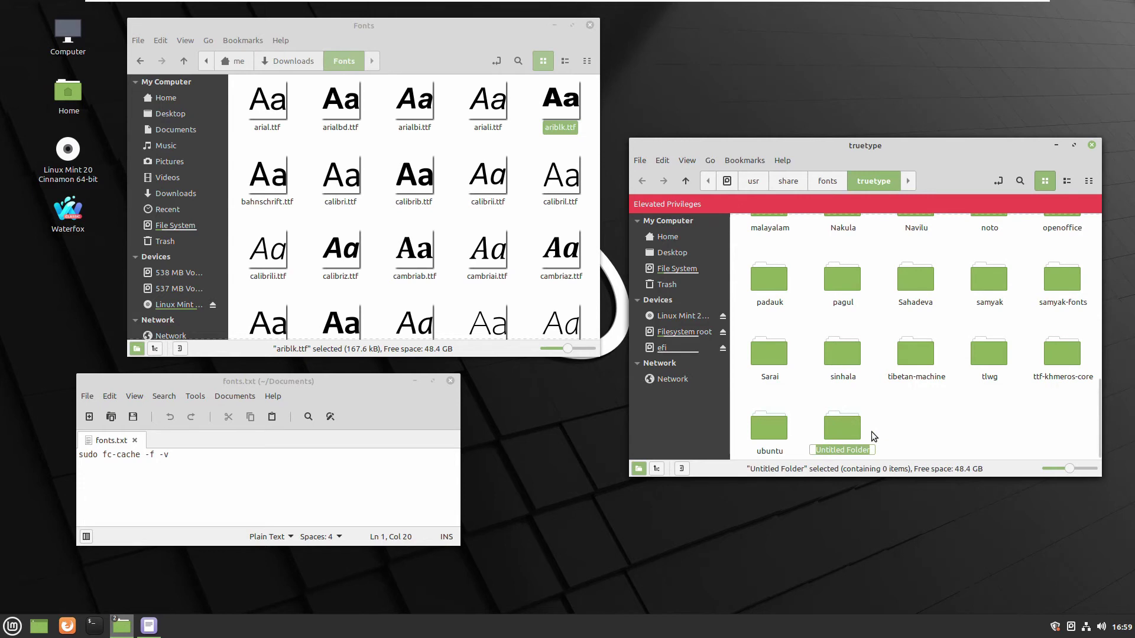
type("windows")
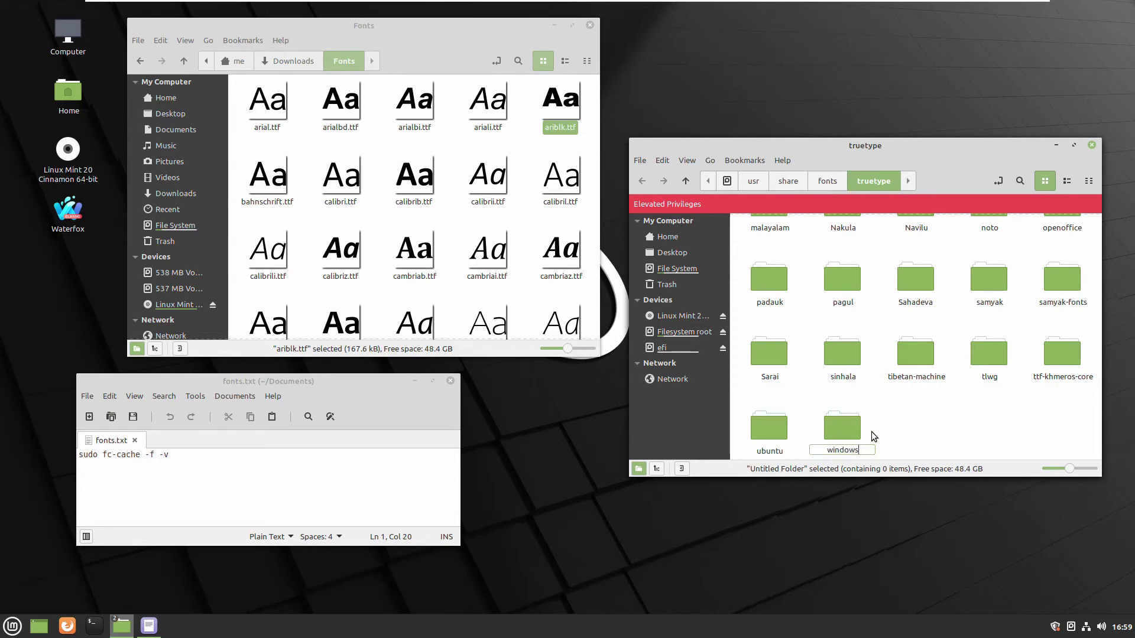
key("Return")
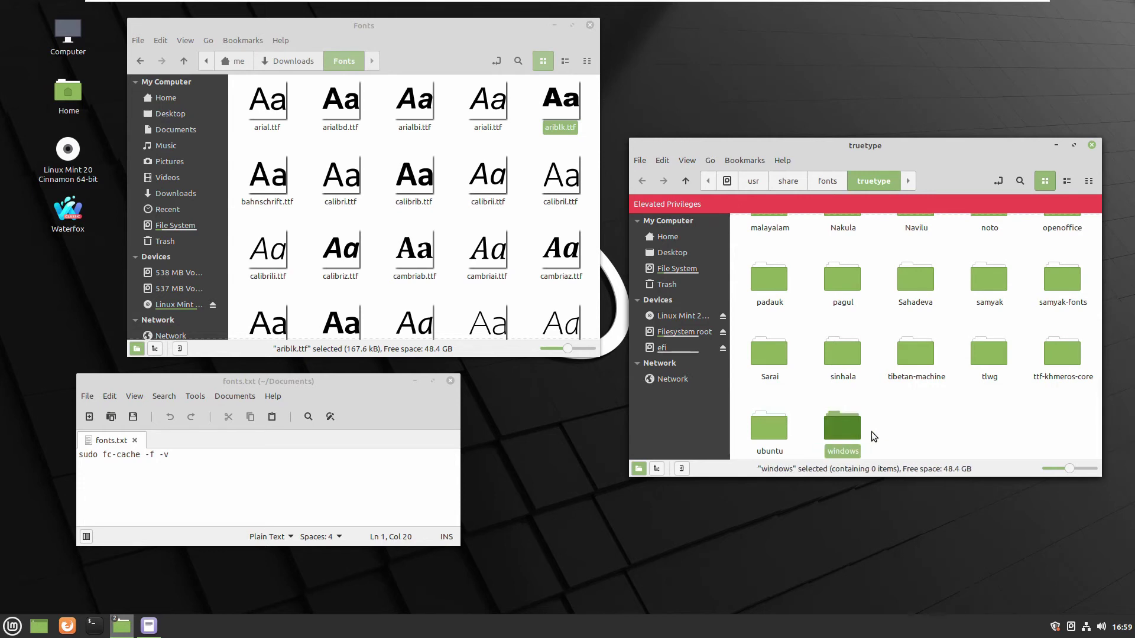
double_click(852, 425)
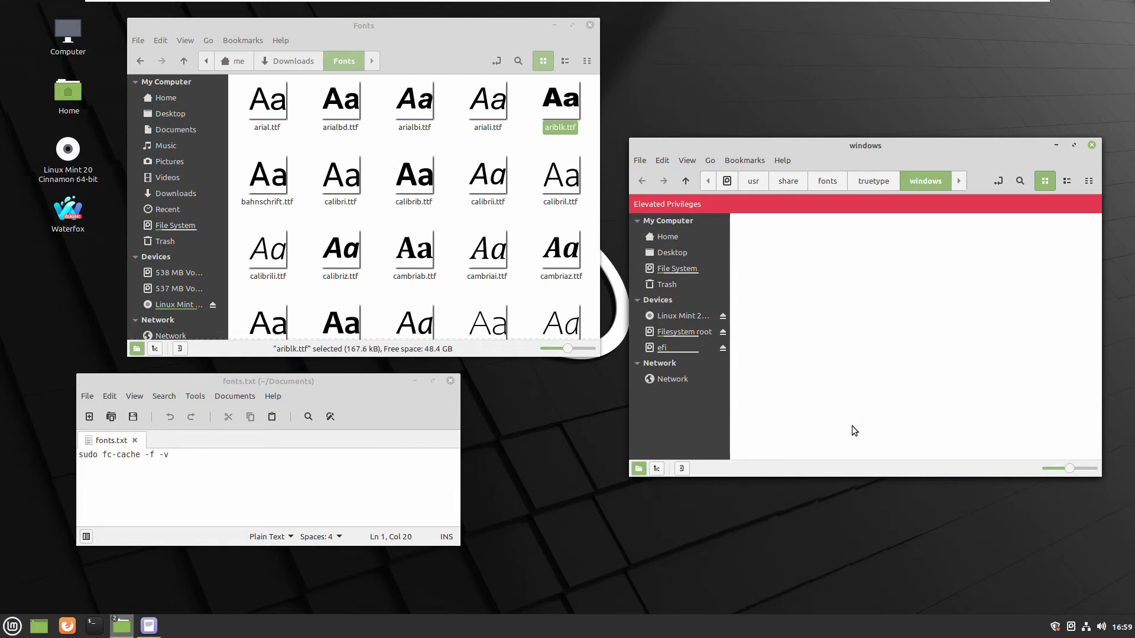
Copy all 124 fonts except ariblk.ttf from Fonts into the windows folder.
left_click(407, 113)
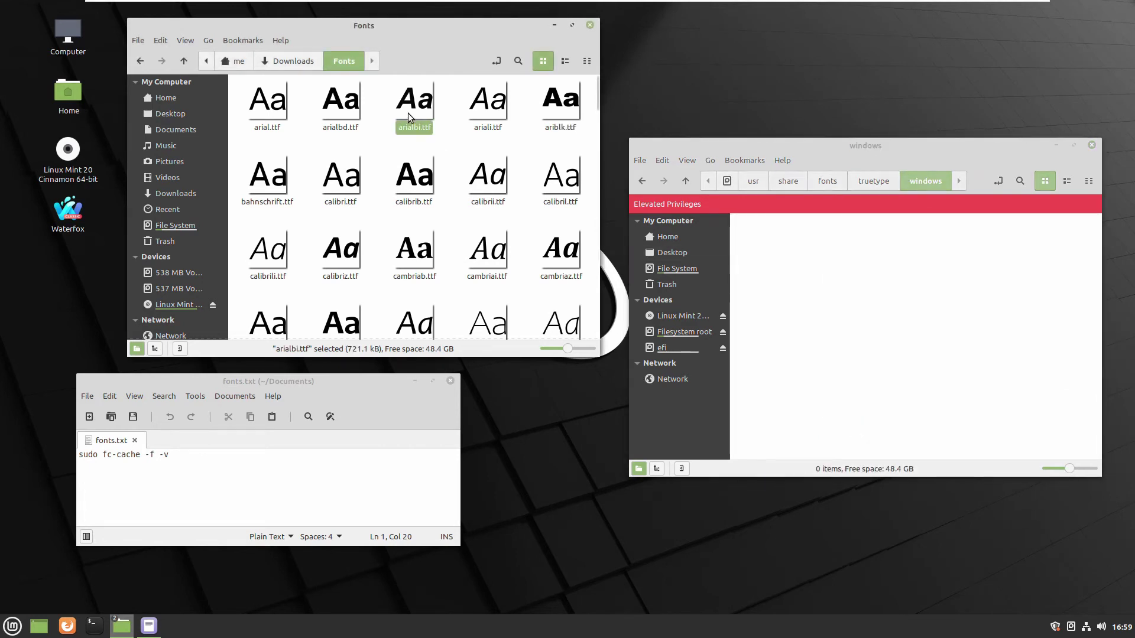
key("ctrl+a")
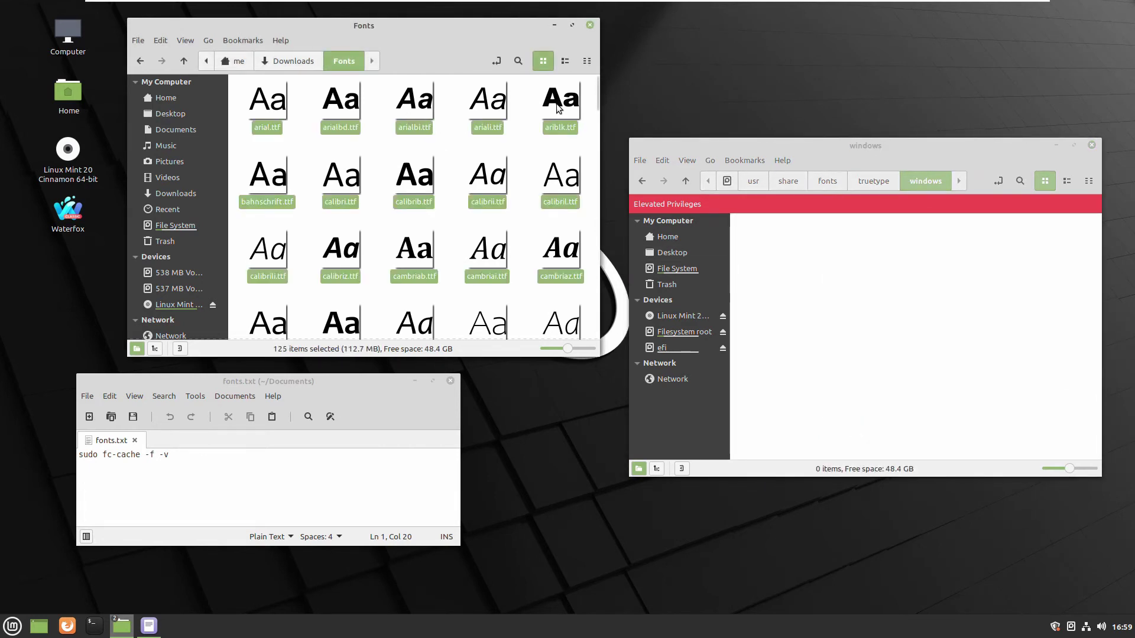
left_click(558, 107, "ctrl")
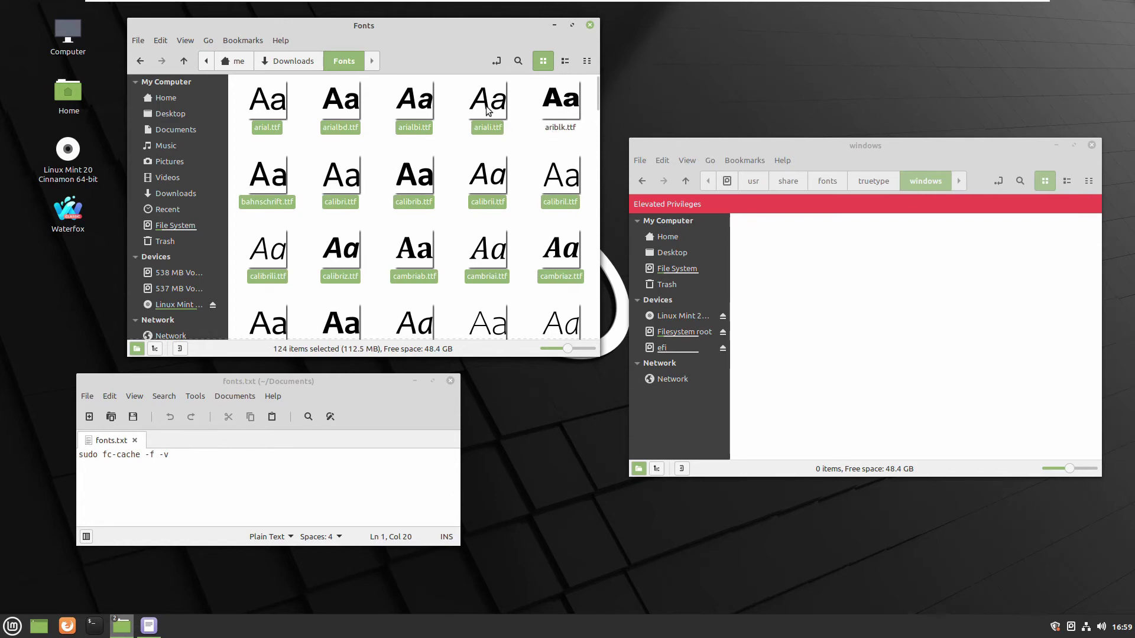
left_click(160, 41)
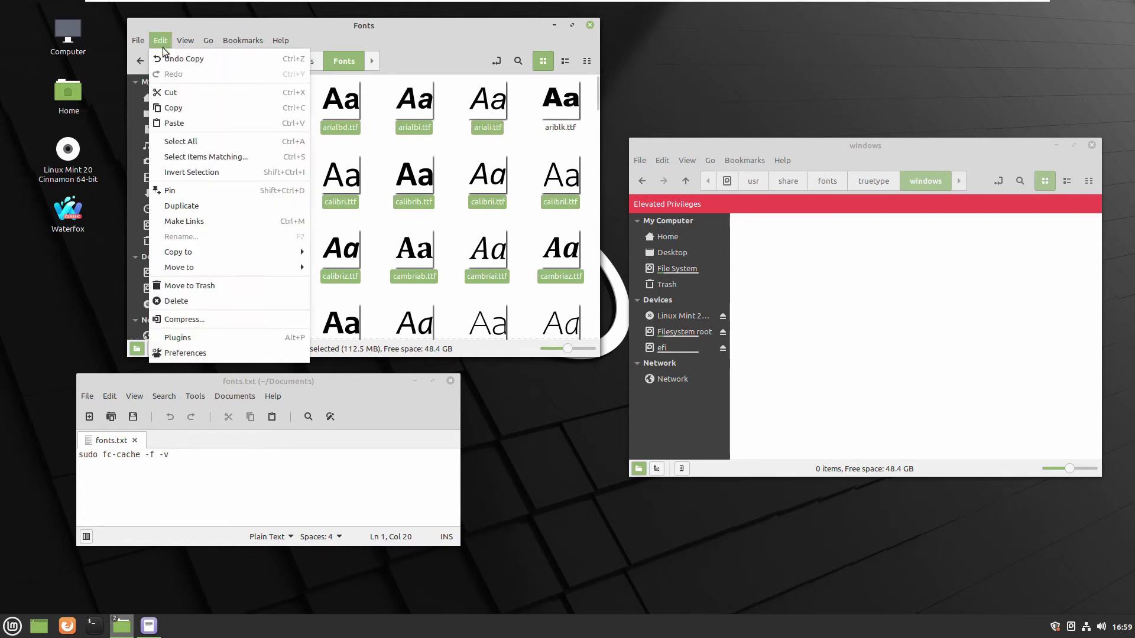
left_click(170, 113)
left_click(868, 270)
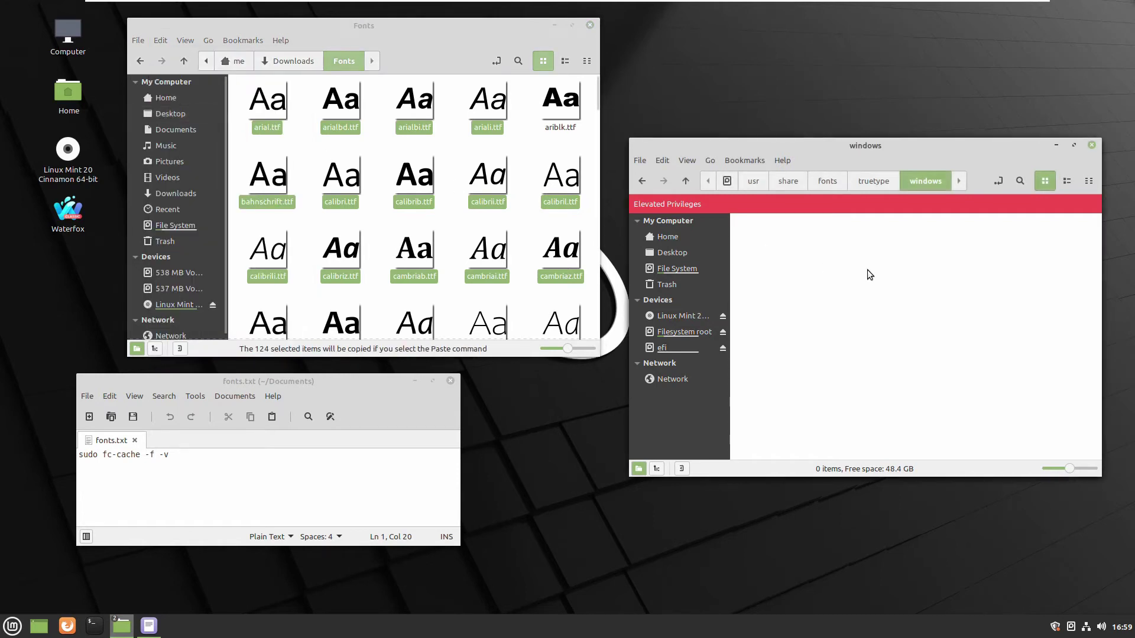
left_click(662, 160)
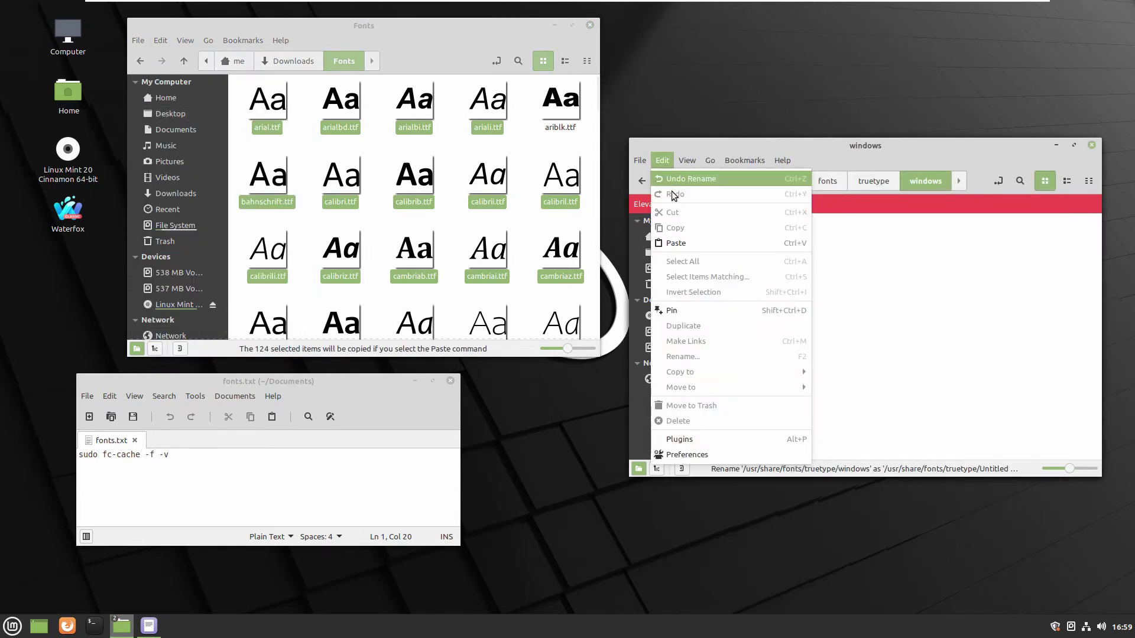
left_click(770, 257)
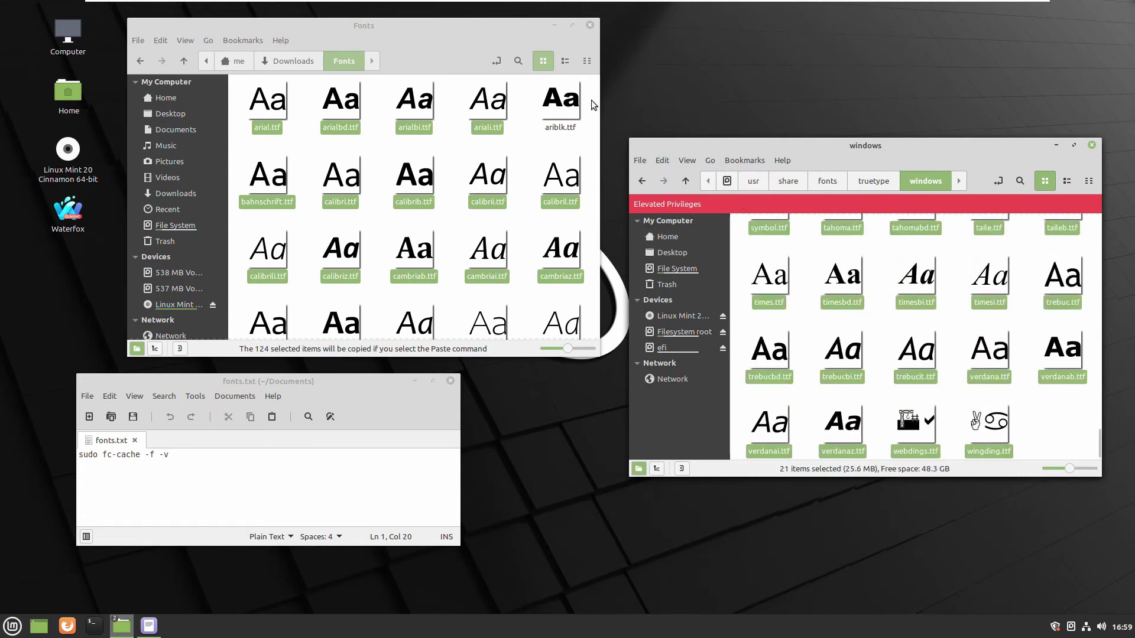
Close the Fonts window and copy the 'sudo fc-cache -f -v' command from fonts.txt.
left_click(589, 26)
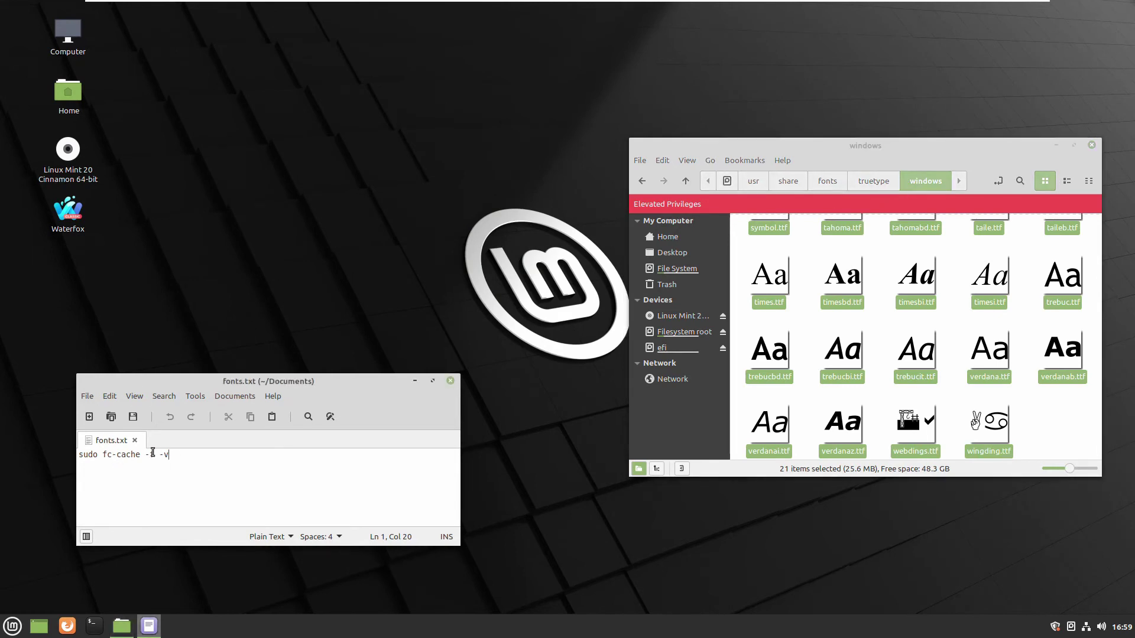
left_click_drag(169, 454, 79, 454)
right_click(97, 460)
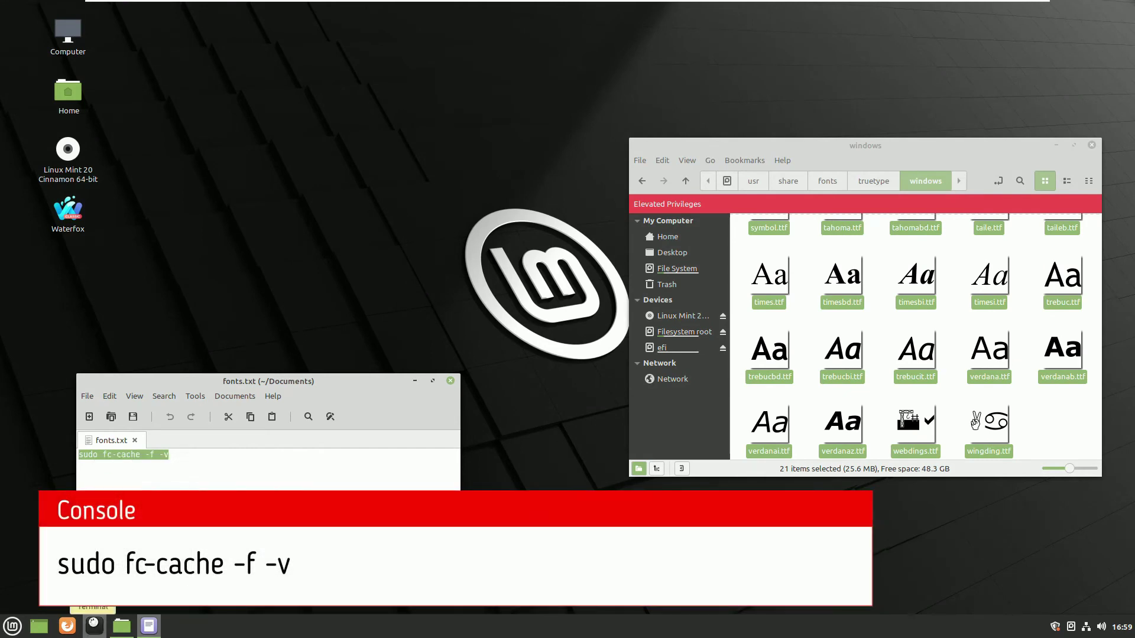
Run sudo fc-cache -f -v in Terminal with the password, then close the windows folder window.
left_click(94, 626)
right_click(535, 264)
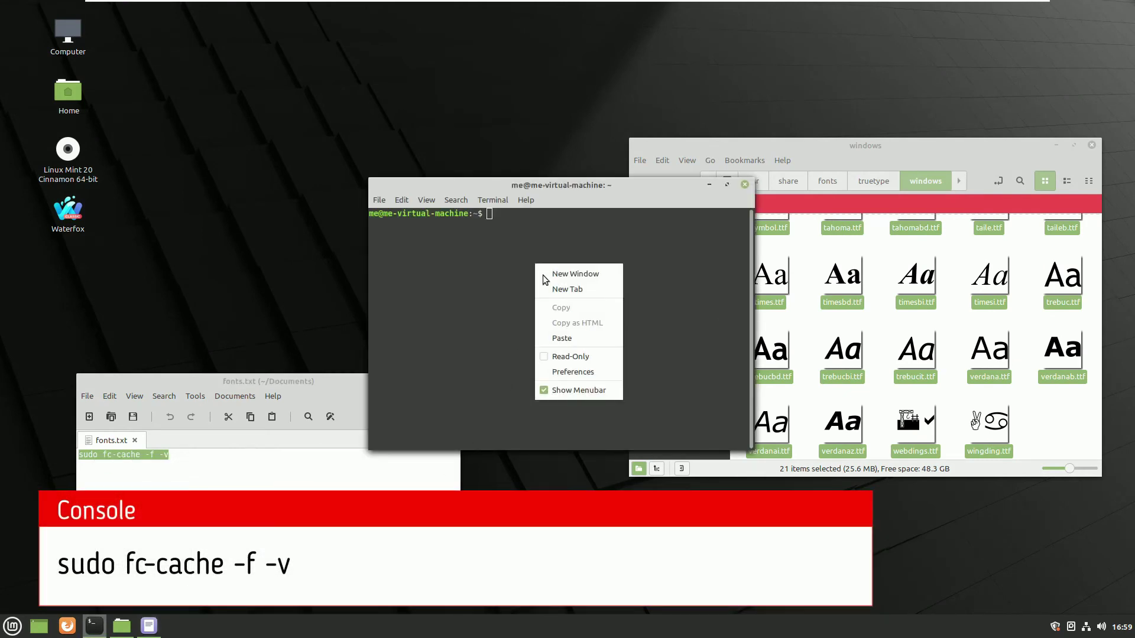
left_click(557, 336)
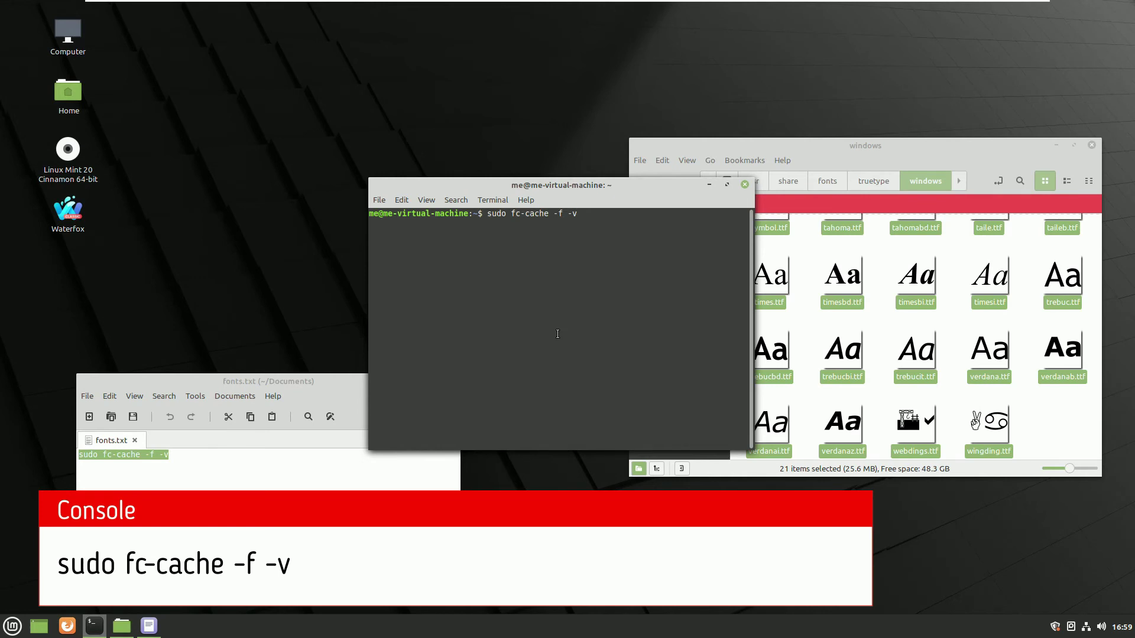
key("Return")
type("********")
key("Return")
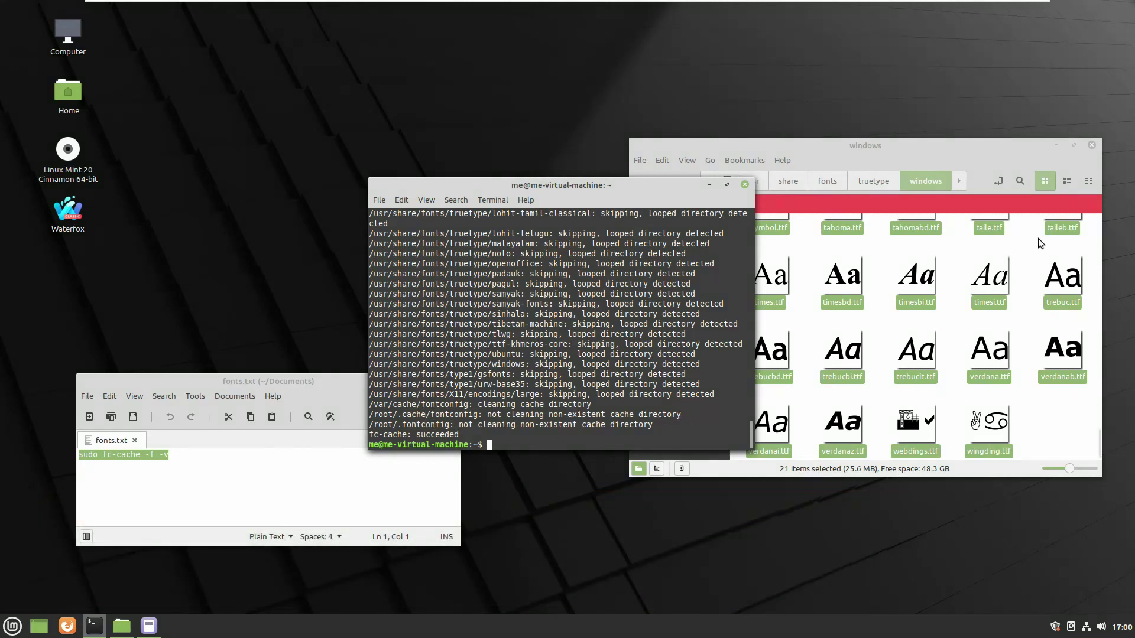
left_click(1092, 145)
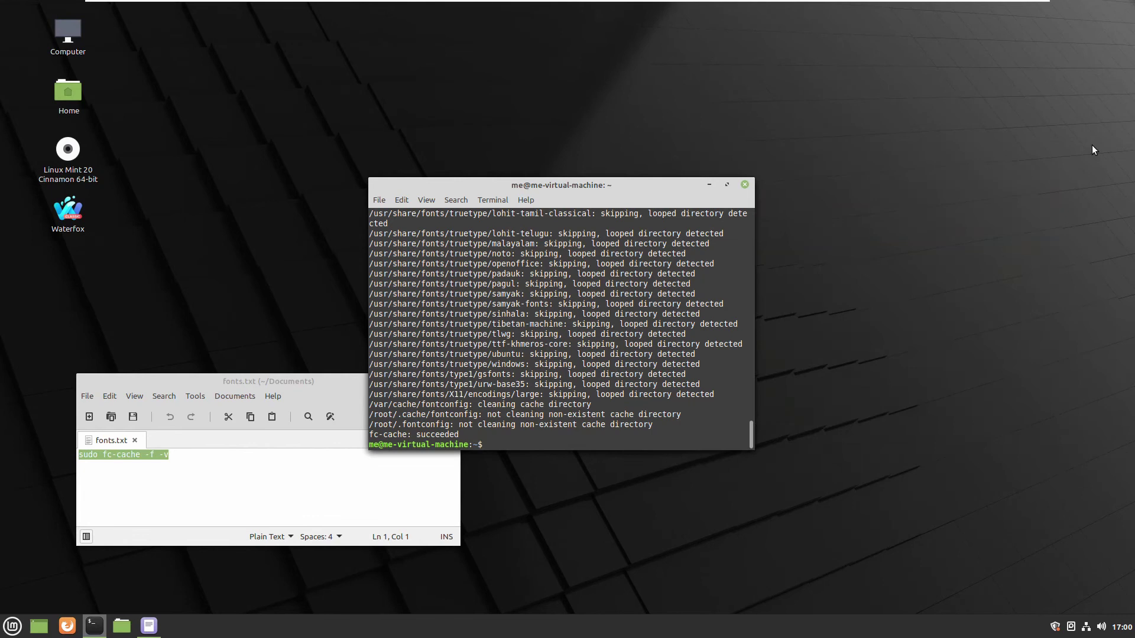
Close the terminal and fonts.txt notes, then launch LibreOffice Writer from the Mint menu's Office category.
left_click(745, 185)
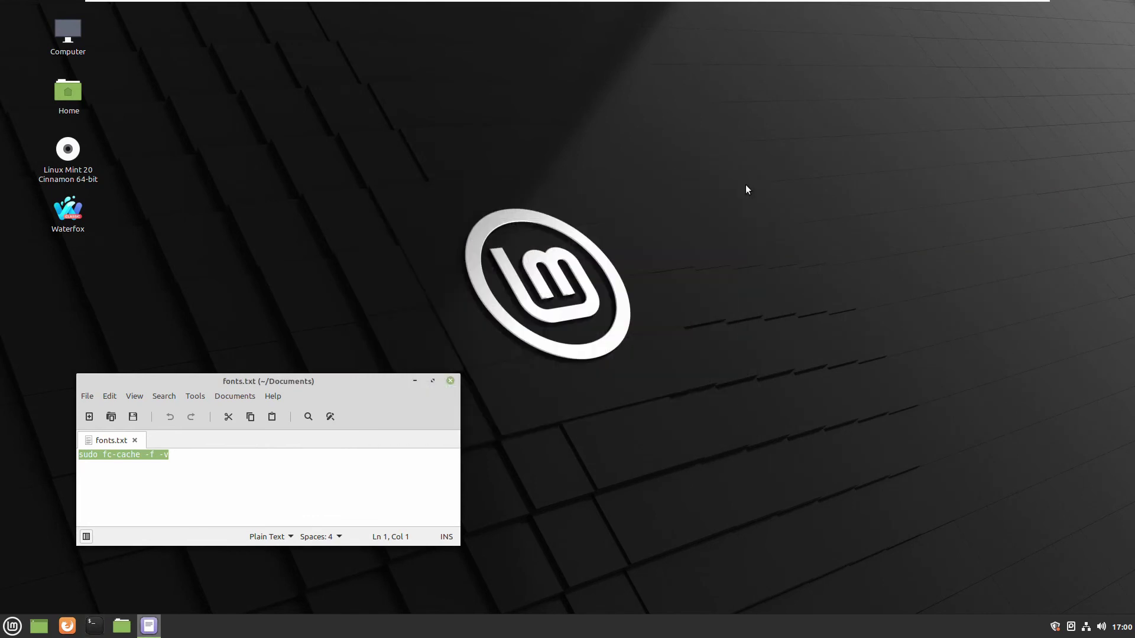
left_click(451, 382)
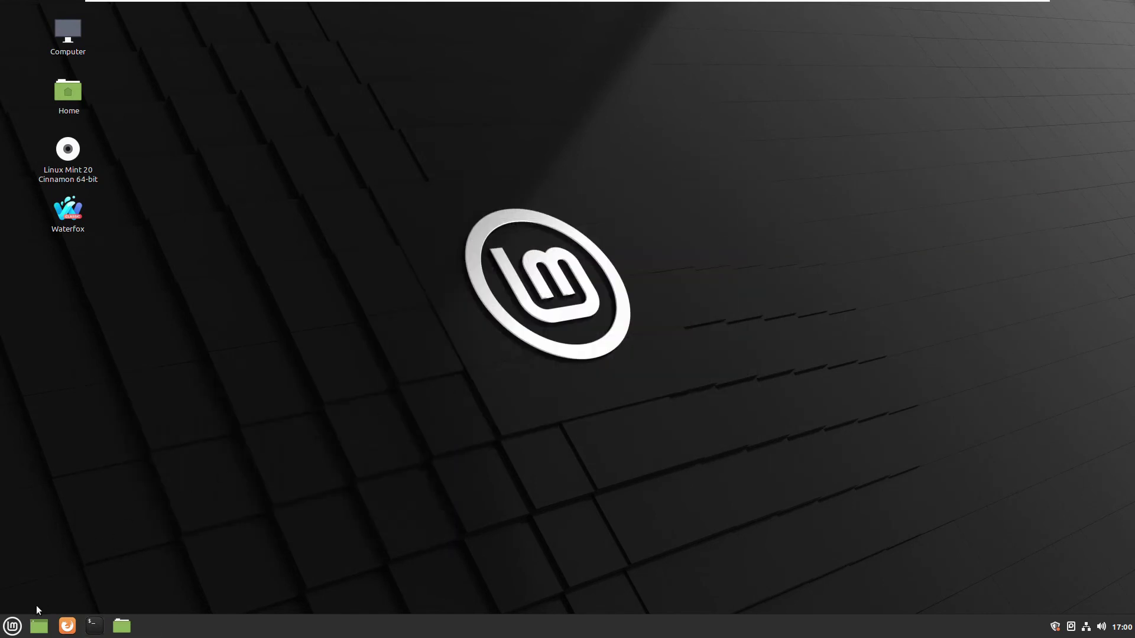
left_click(13, 628)
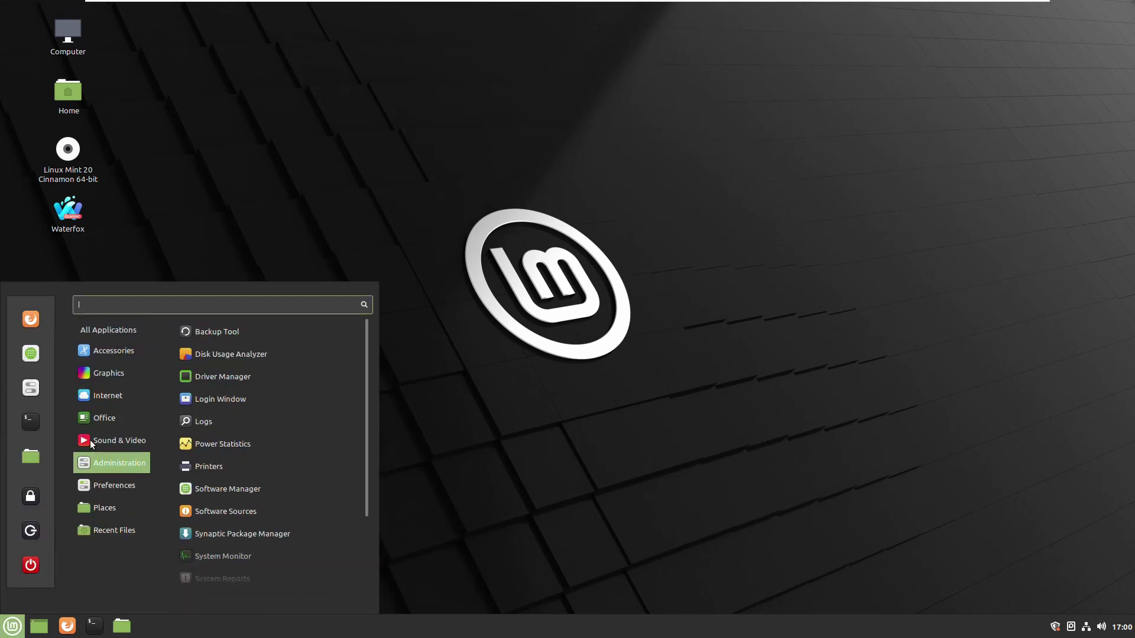
mouse_move(104, 420)
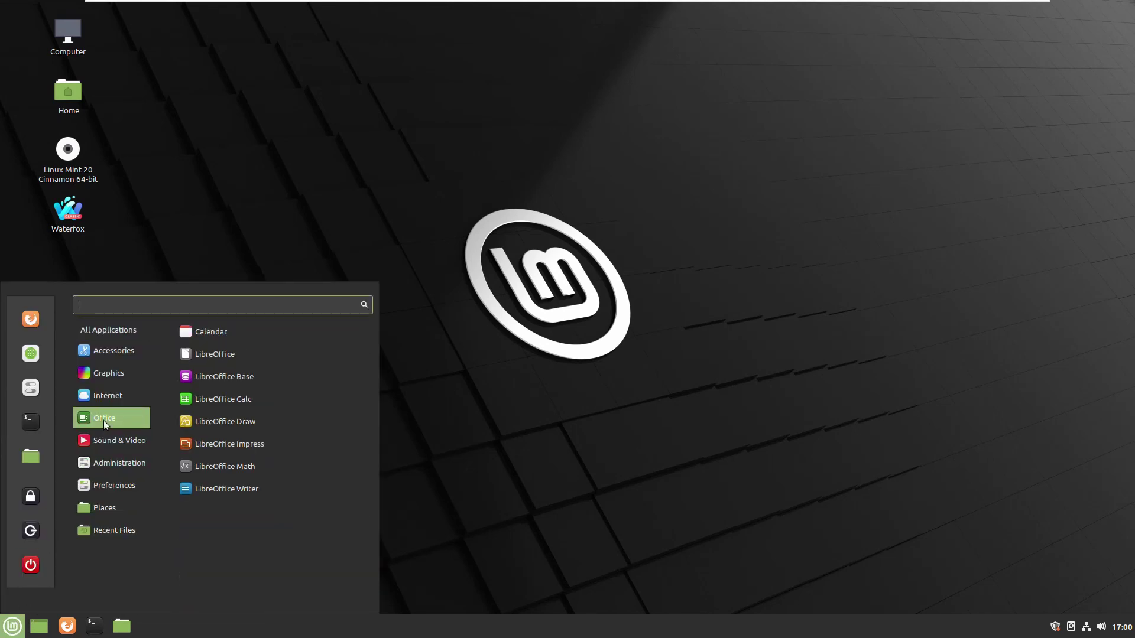
left_click(226, 490)
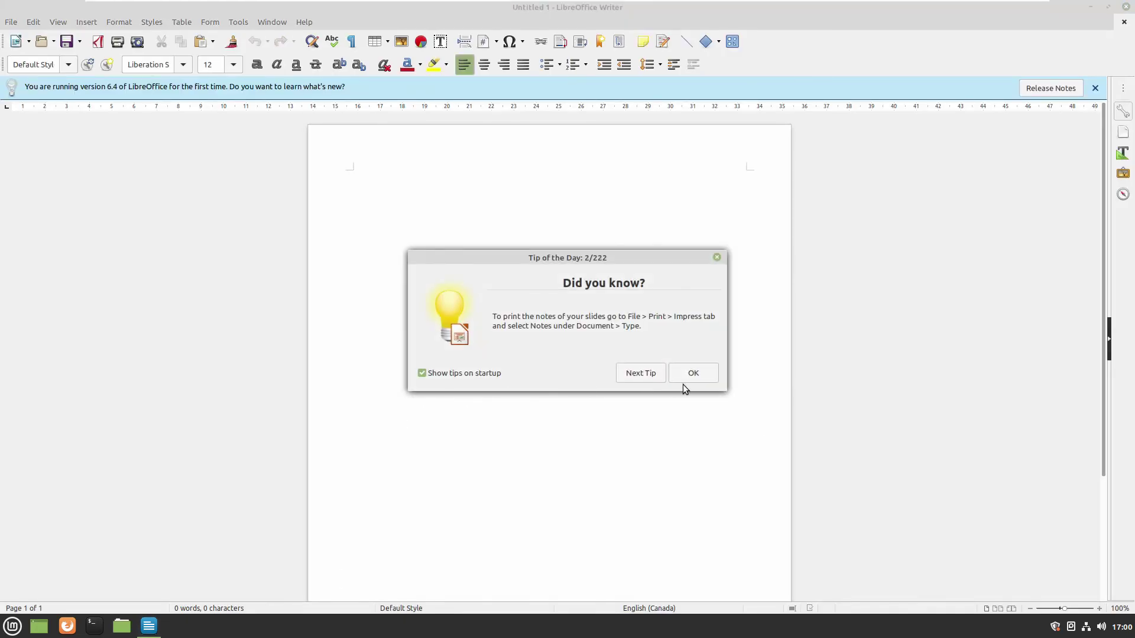
Dismiss the tip, check the font list for Calibri, Segoe UI and Times New Roman, then quit Writer.
left_click(688, 376)
left_click(184, 65)
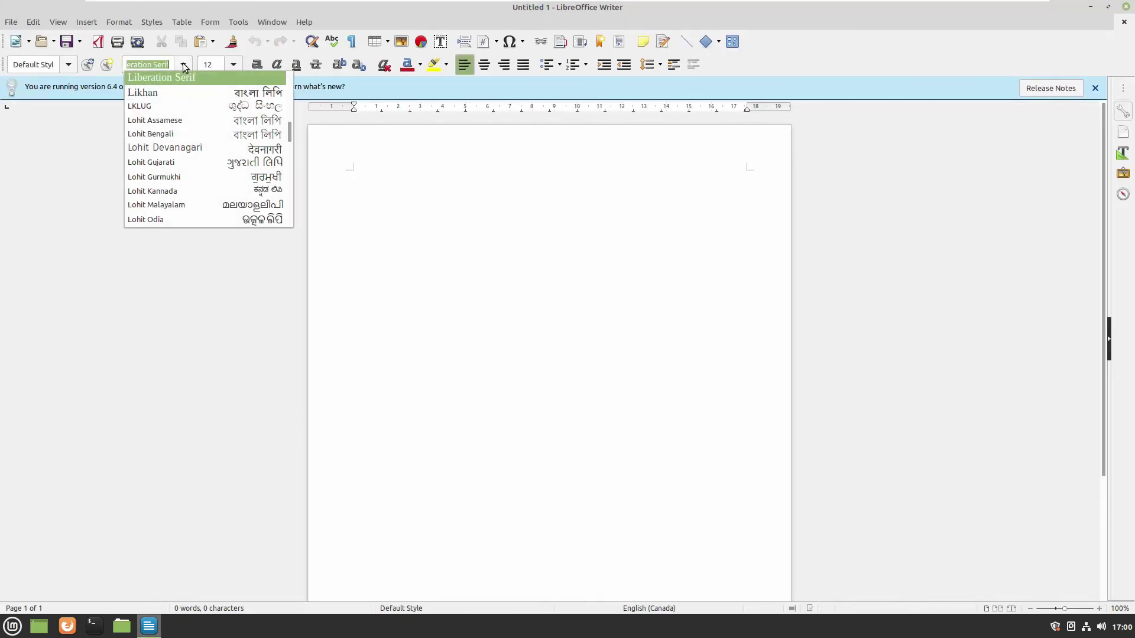
left_click_drag(283, 129, 287, 75)
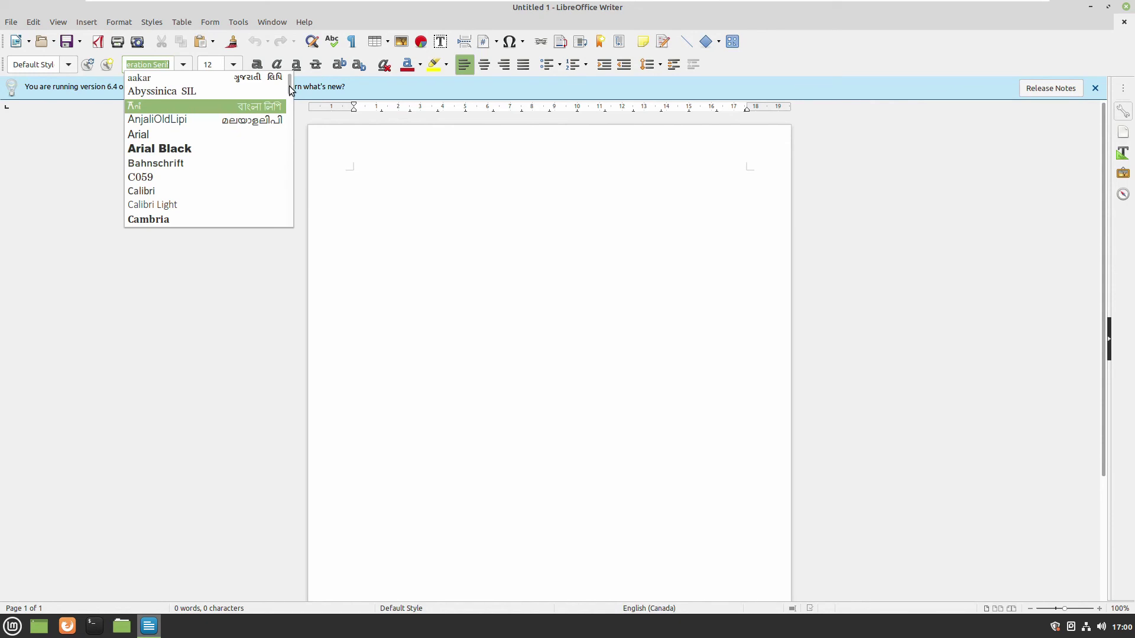
left_click_drag(289, 86, 288, 204)
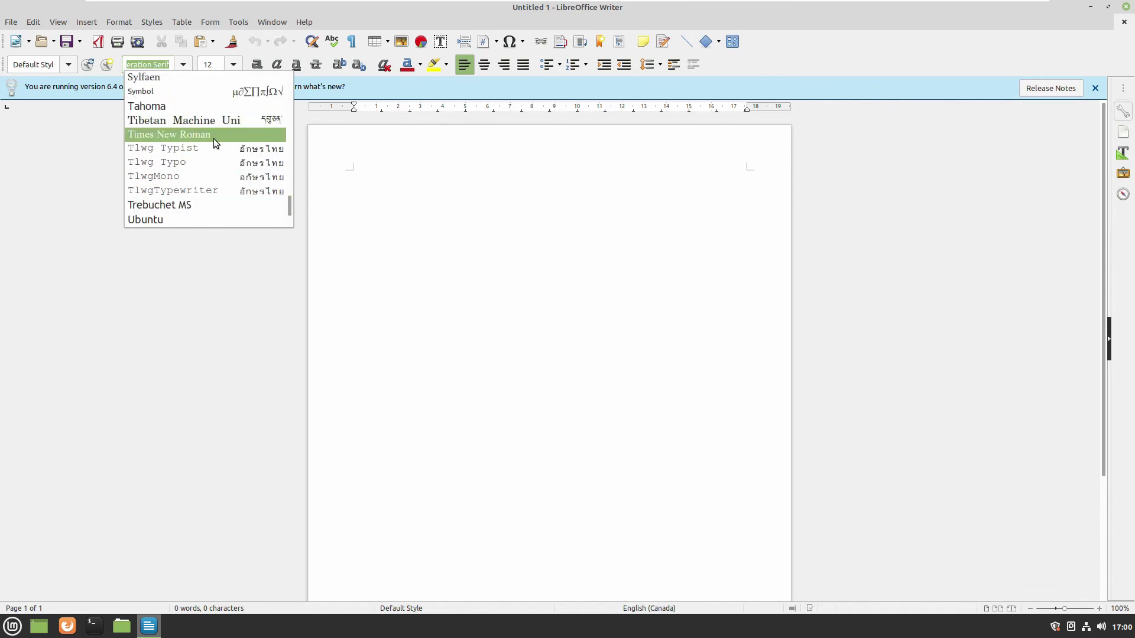
left_click(205, 305)
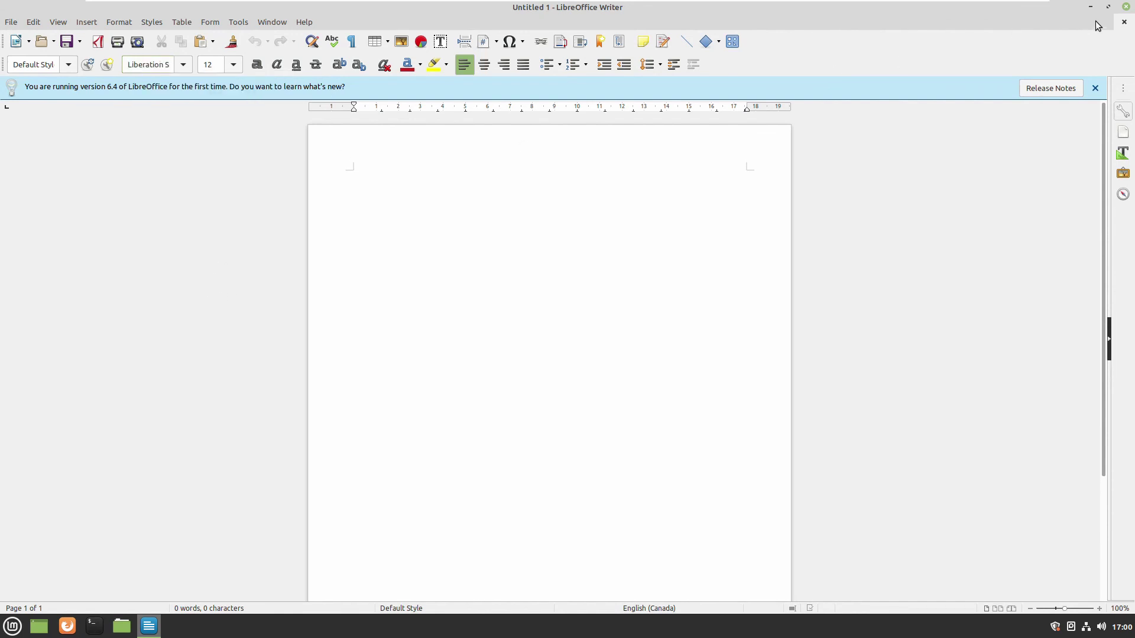
left_click(1128, 8)
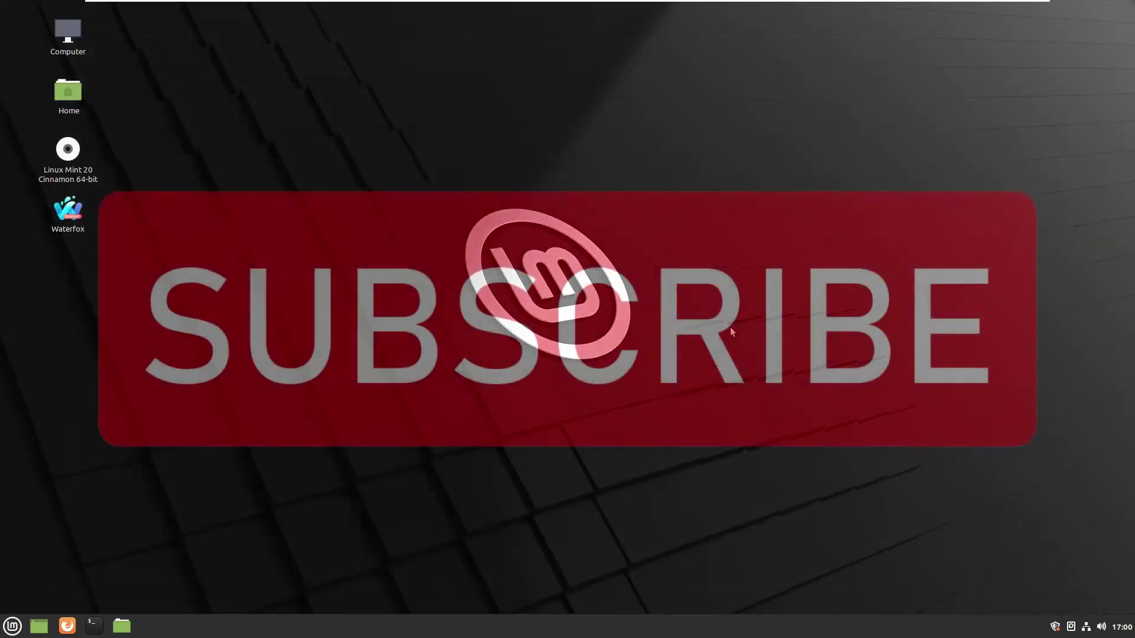